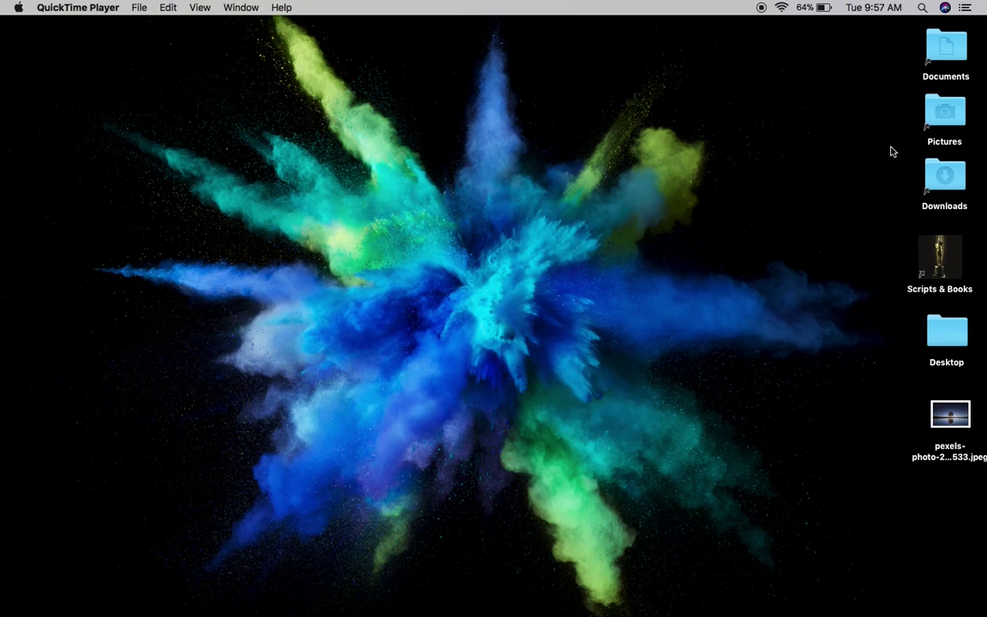
right_click(473, 260)
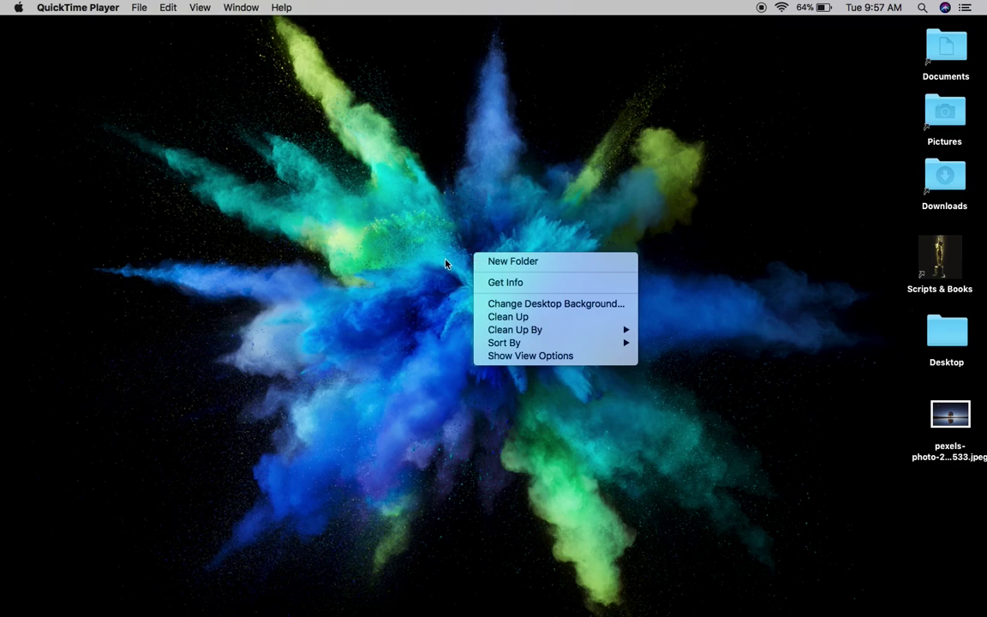
left_click(447, 261)
right_click(499, 272)
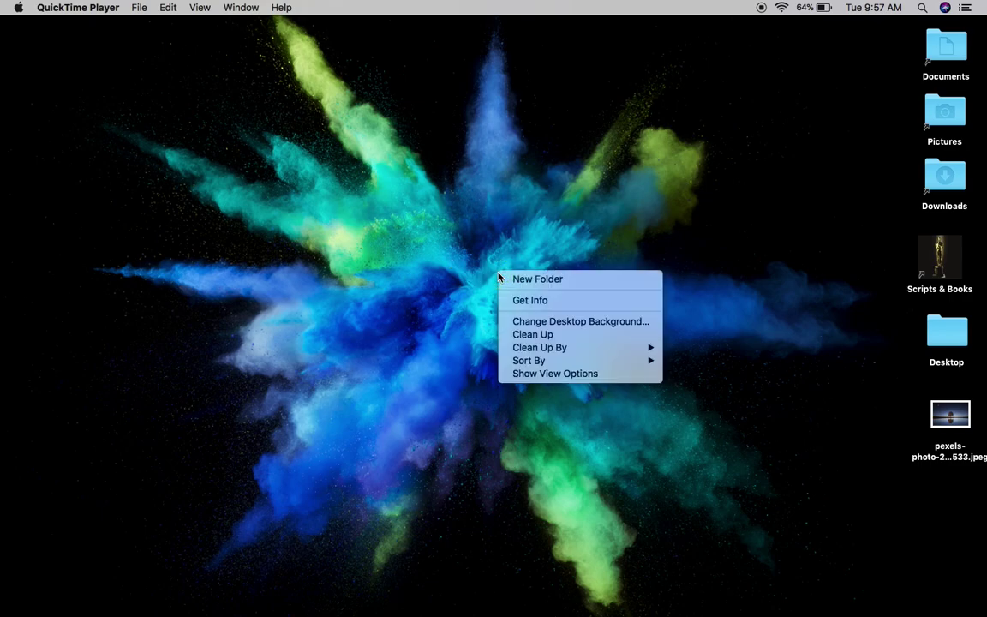
left_click(439, 288)
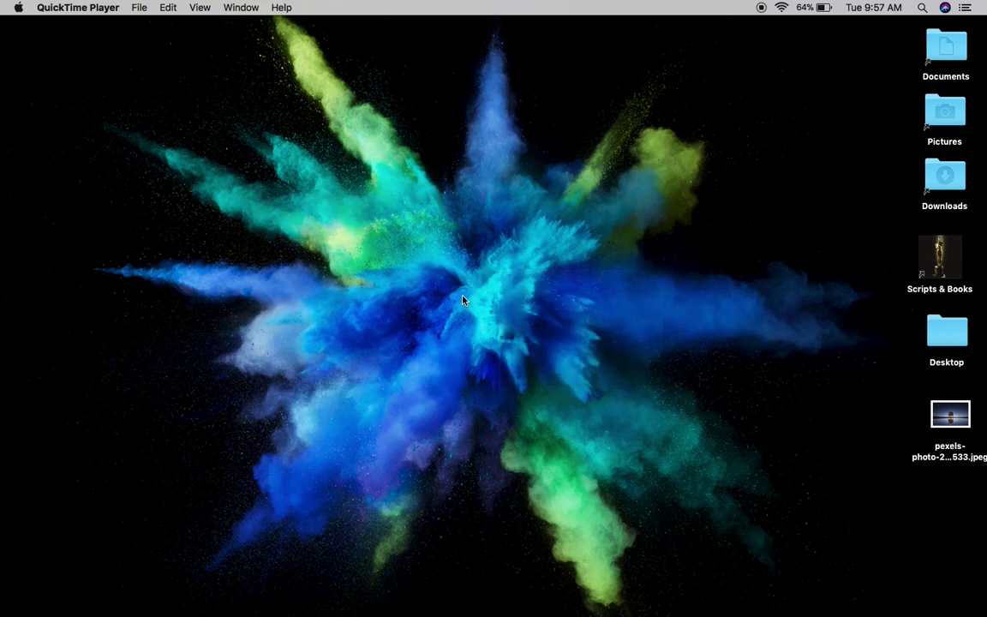
left_click(463, 297)
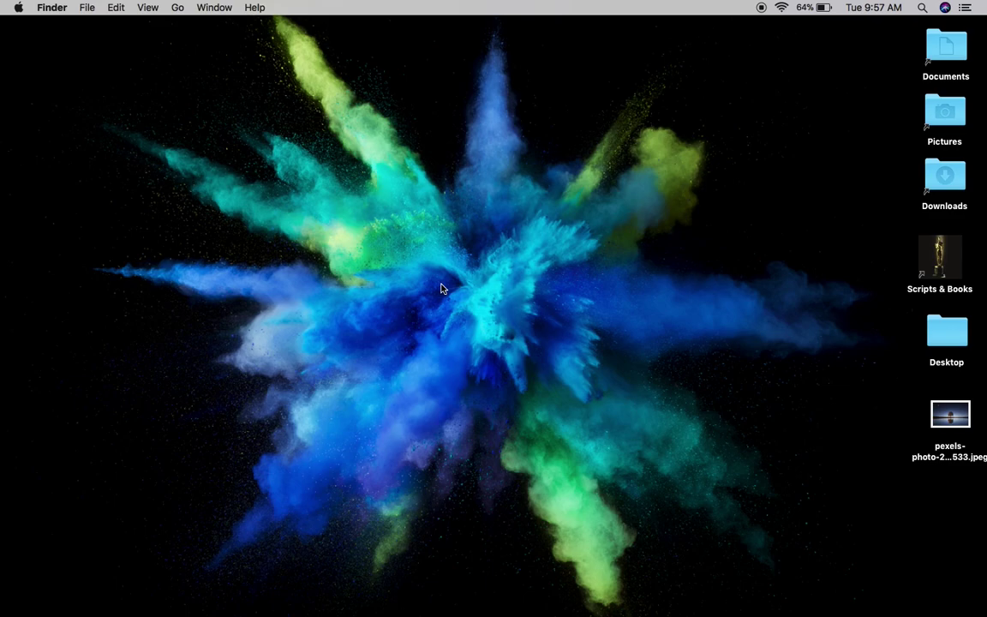
Step: Open the desktop background settings and set Apple's Elephant desktop picture as the wallpaper
right_click(524, 295)
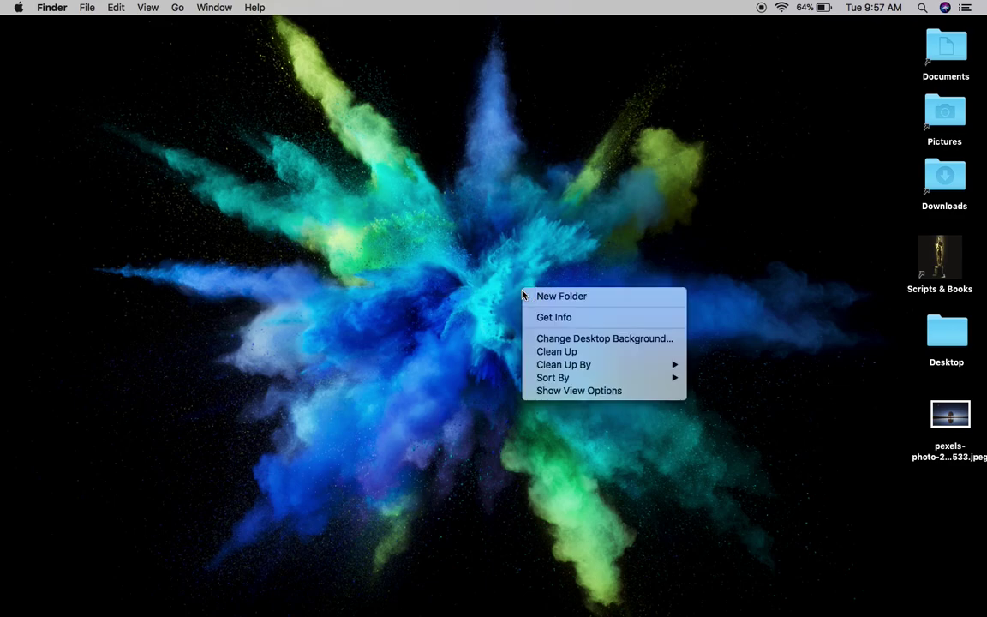
left_click(593, 340)
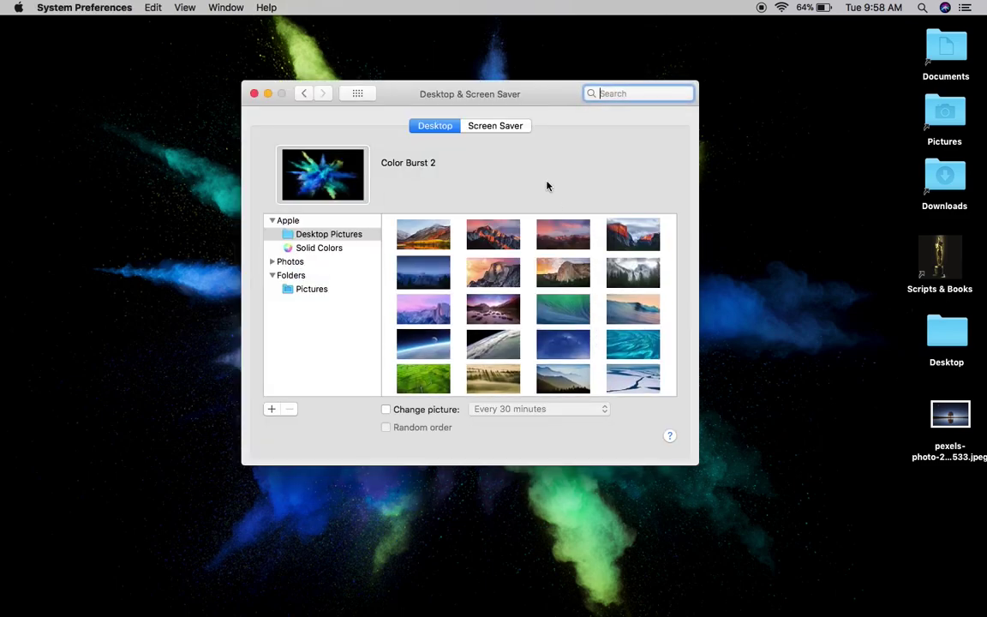
scroll(493, 303, "down", 3)
scroll(494, 304, "down", 5)
scroll(494, 303, "up", 3)
scroll(494, 303, "up", 5)
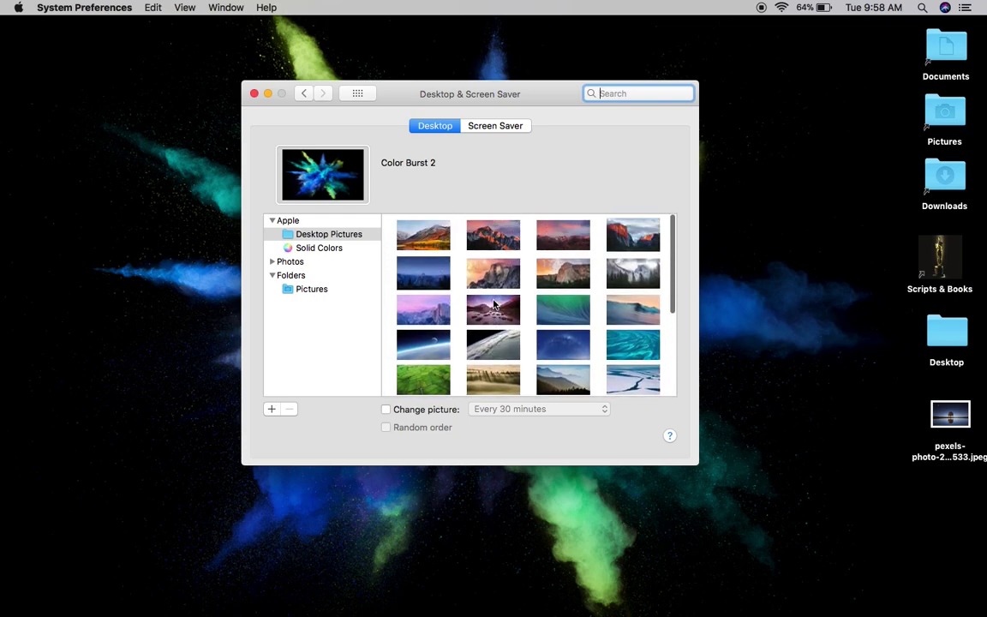
scroll(494, 304, "down", 3)
scroll(493, 303, "down", 3)
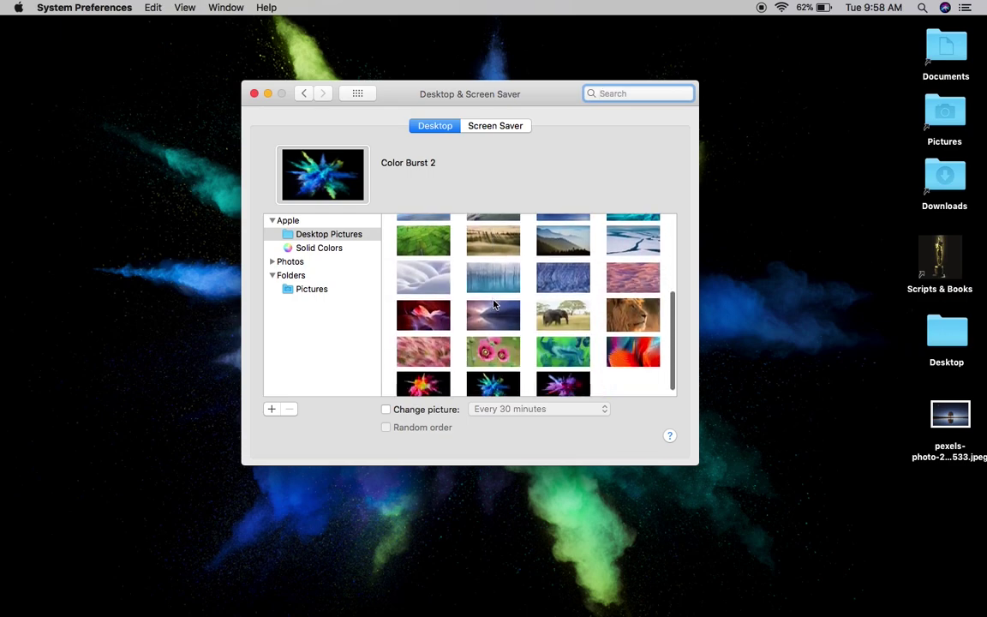
left_click(559, 300)
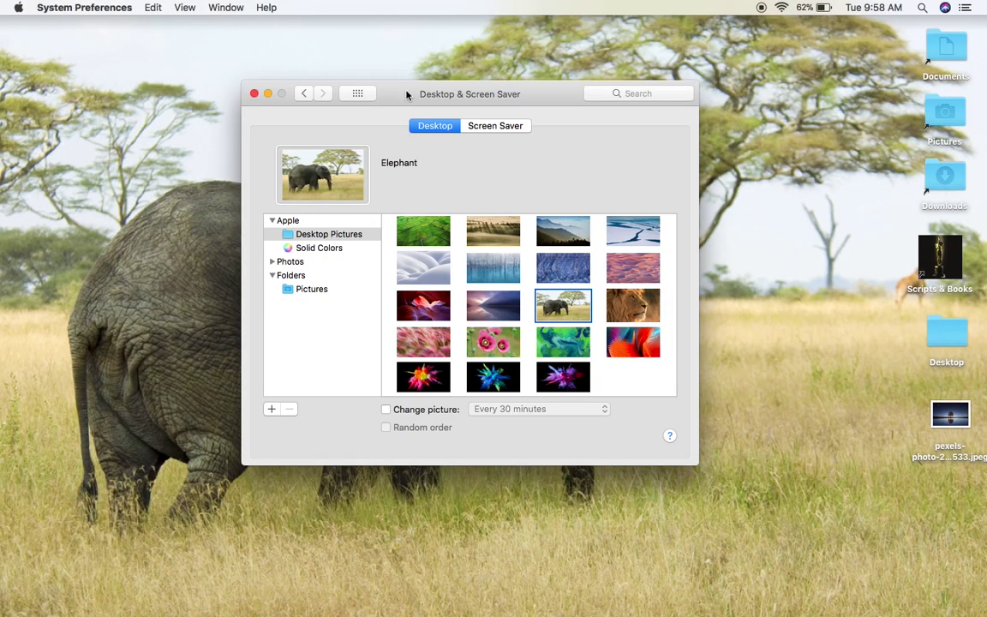
Step: Move the Desktop & Screen Saver window slightly and quit System Preferences
left_click_drag(406, 93, 363, 121)
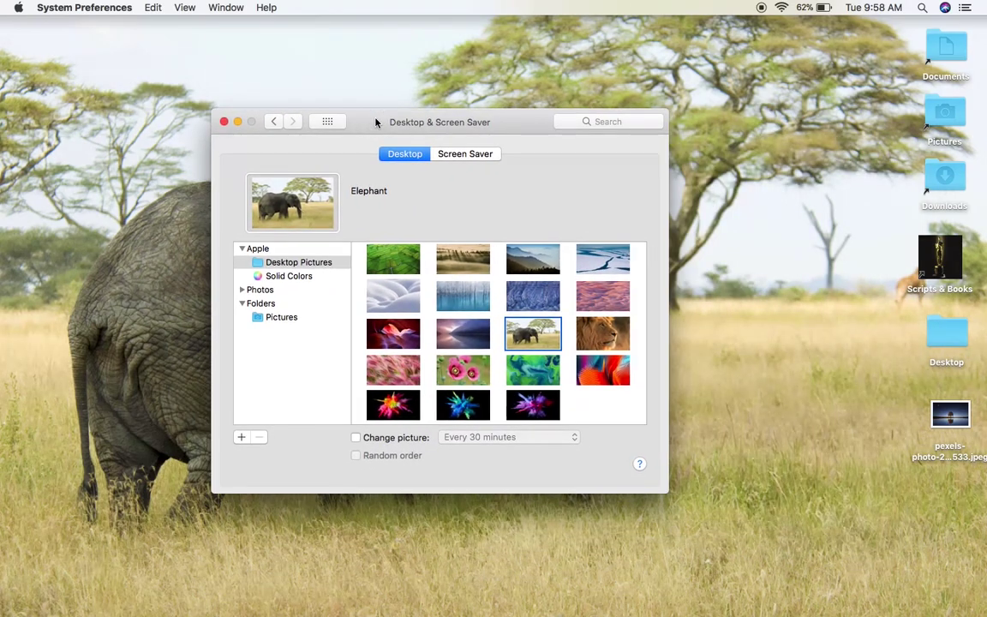
left_click(99, 7)
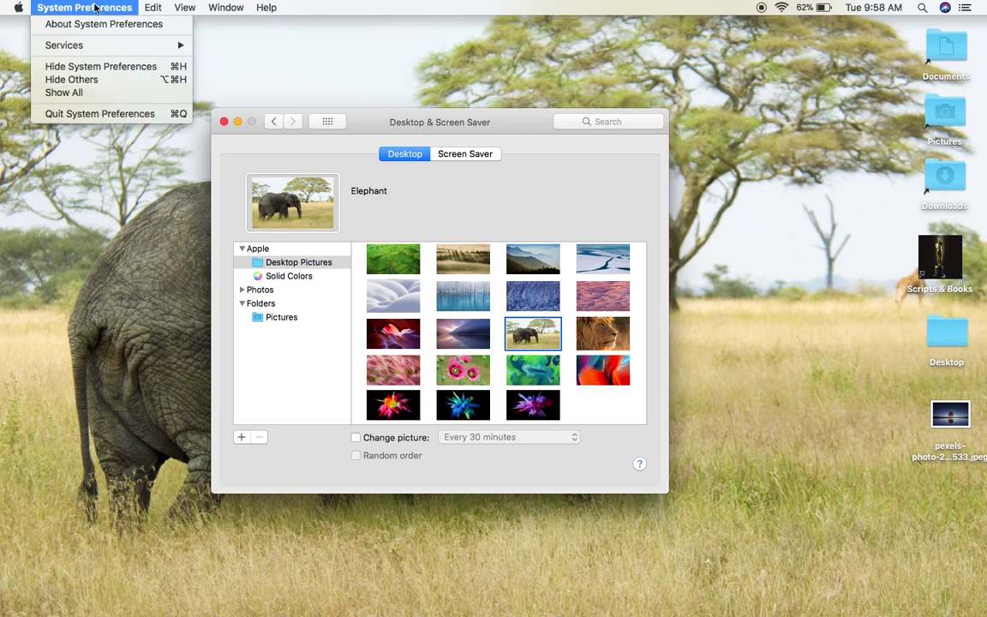
left_click(103, 114)
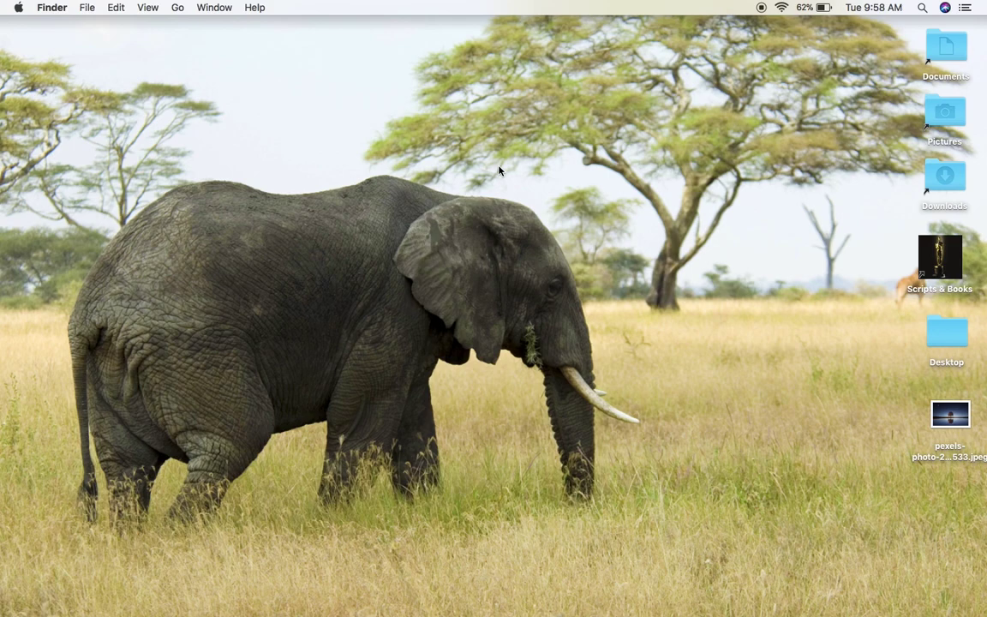
right_click(502, 241)
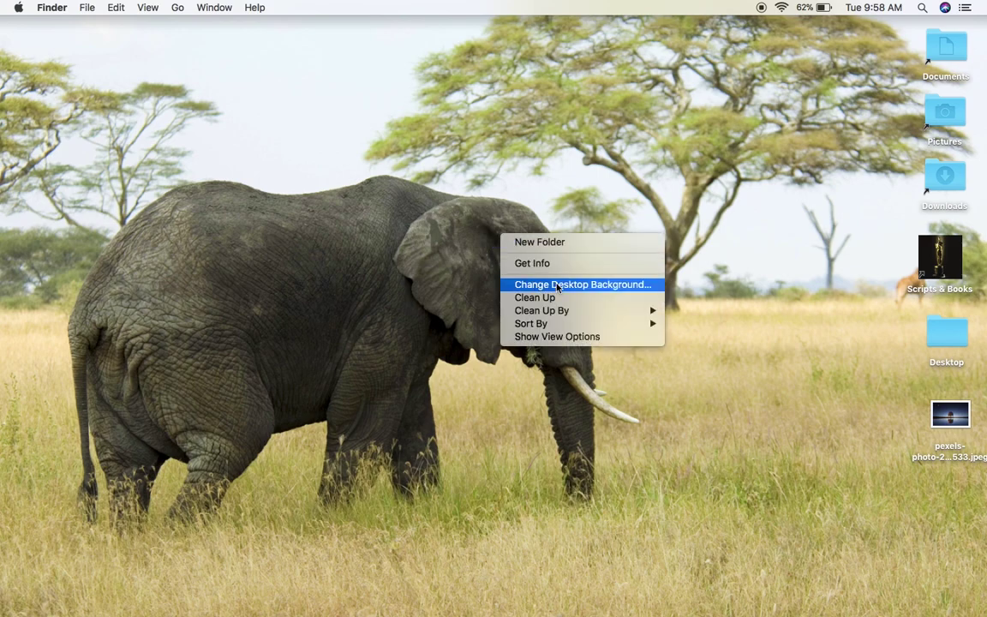
left_click(456, 268)
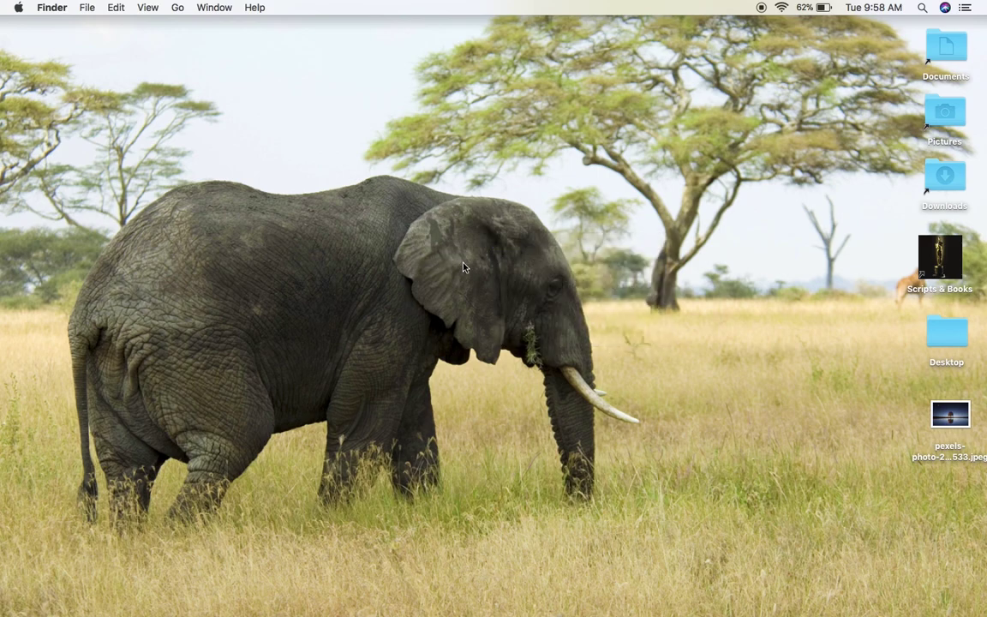
right_click(543, 296)
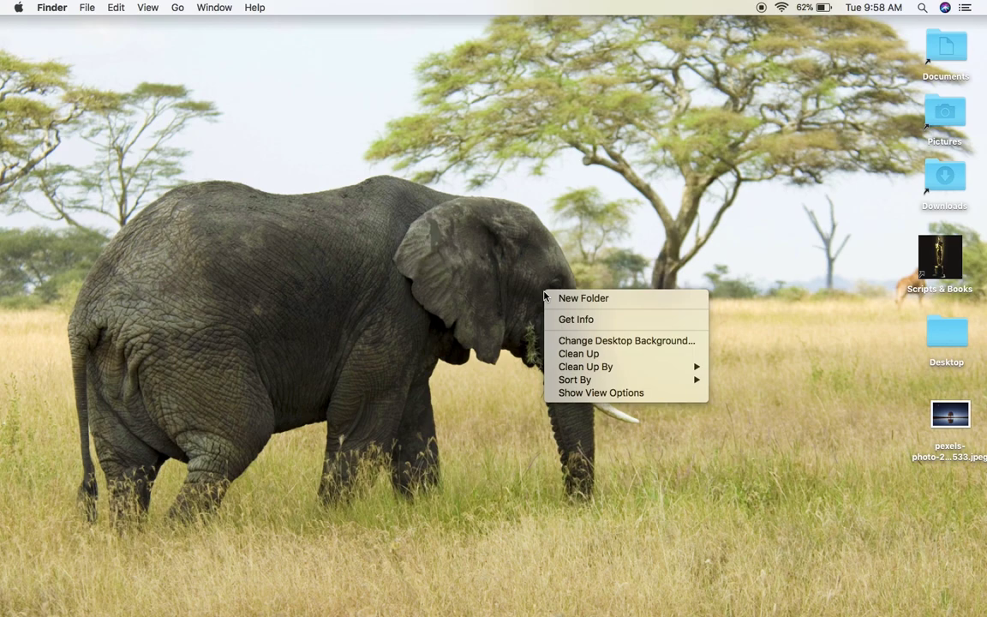
left_click(544, 295)
Step: Open the desktop background settings from the desktop and choose Solid Aqua Blue from Apple's solid colors
right_click(580, 322)
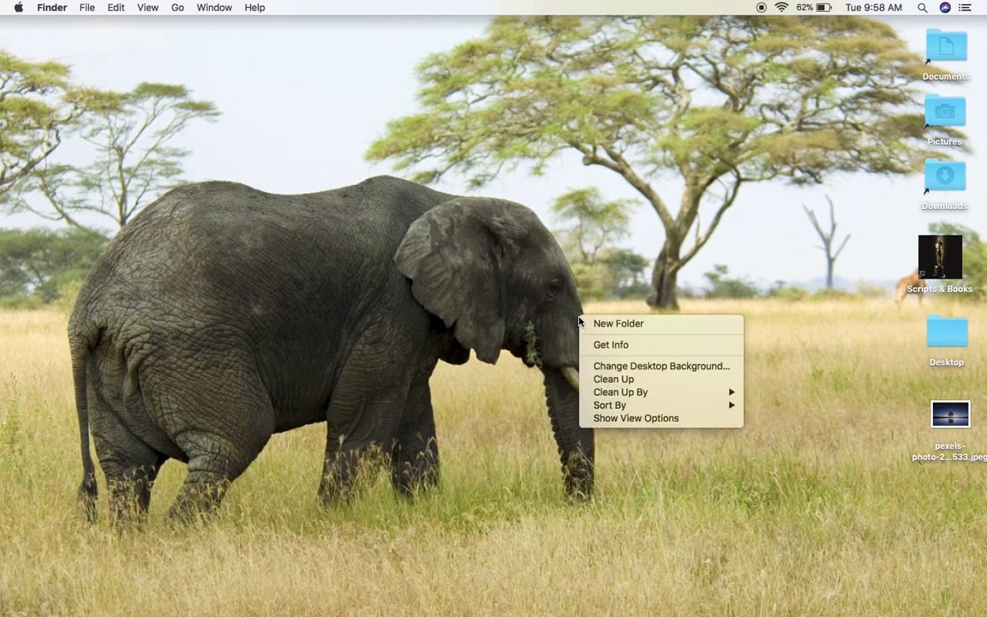
left_click(599, 367)
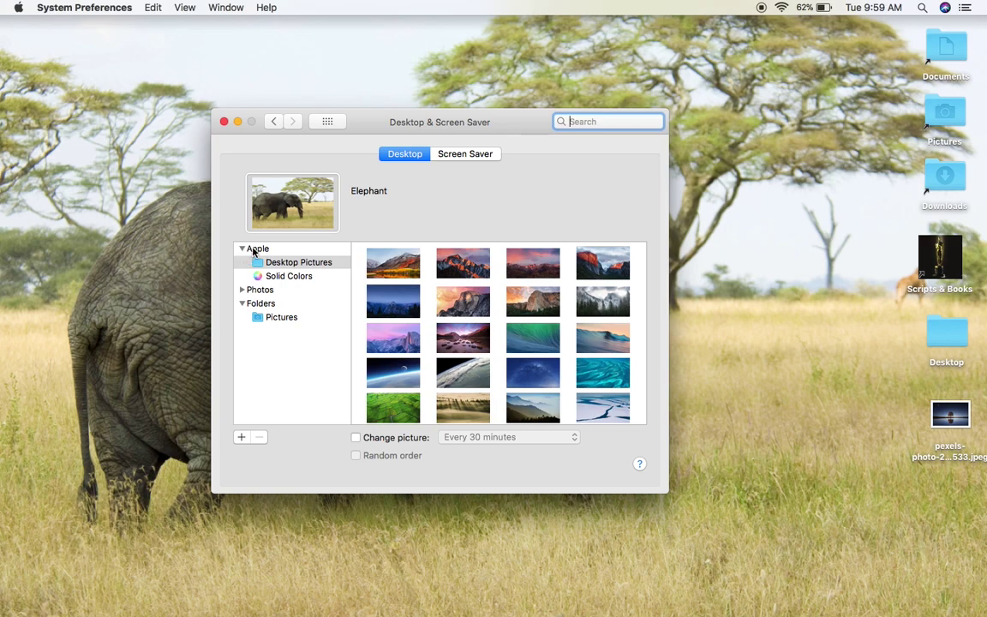
left_click(269, 276)
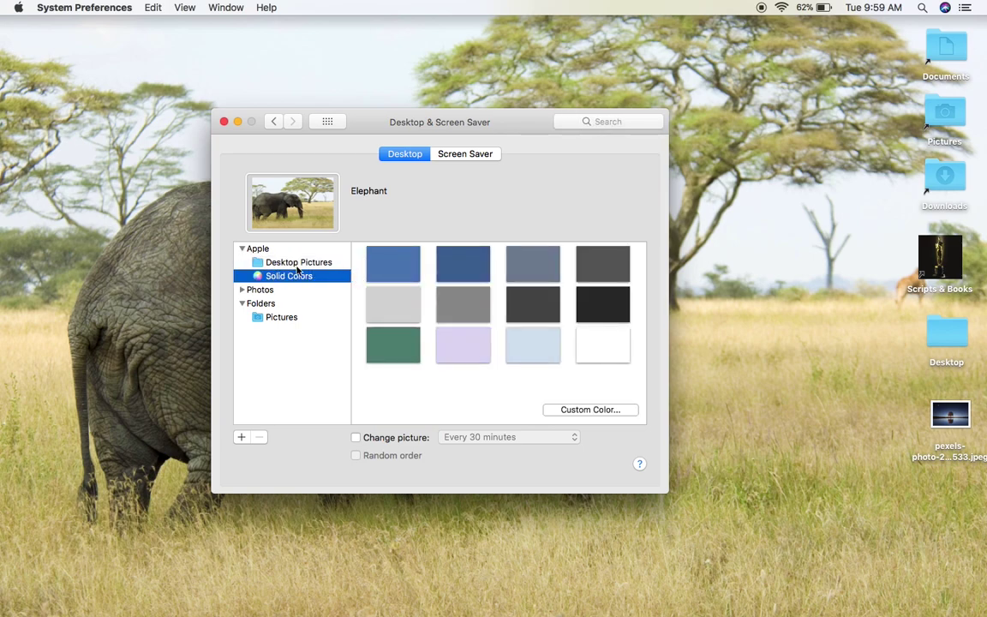
left_click(404, 264)
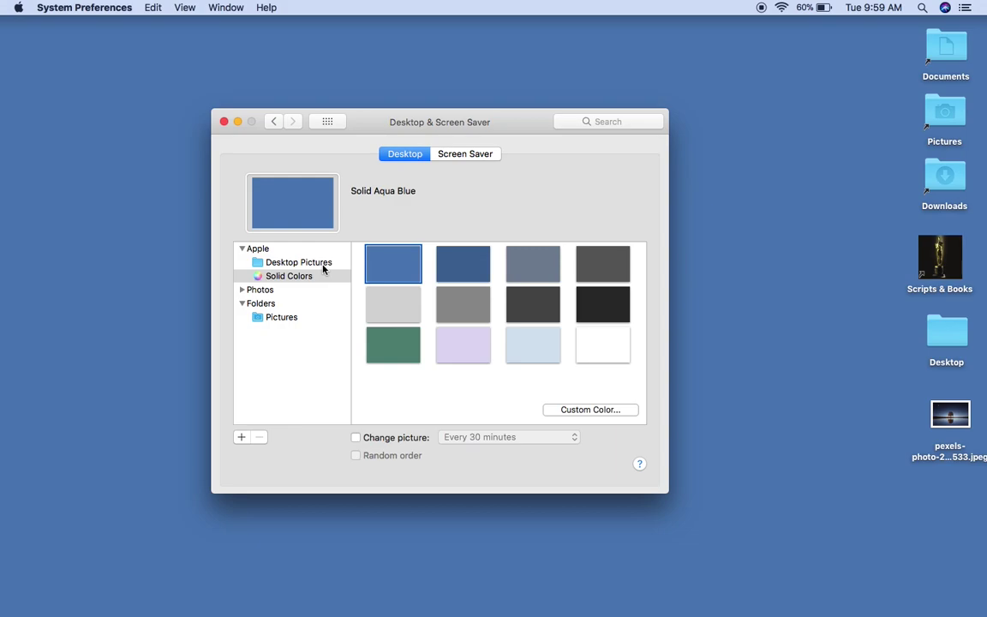
Step: Collapse and re-expand the Apple group, and change the desktop background to the Solid Mint color
left_click(244, 248)
left_click(241, 249)
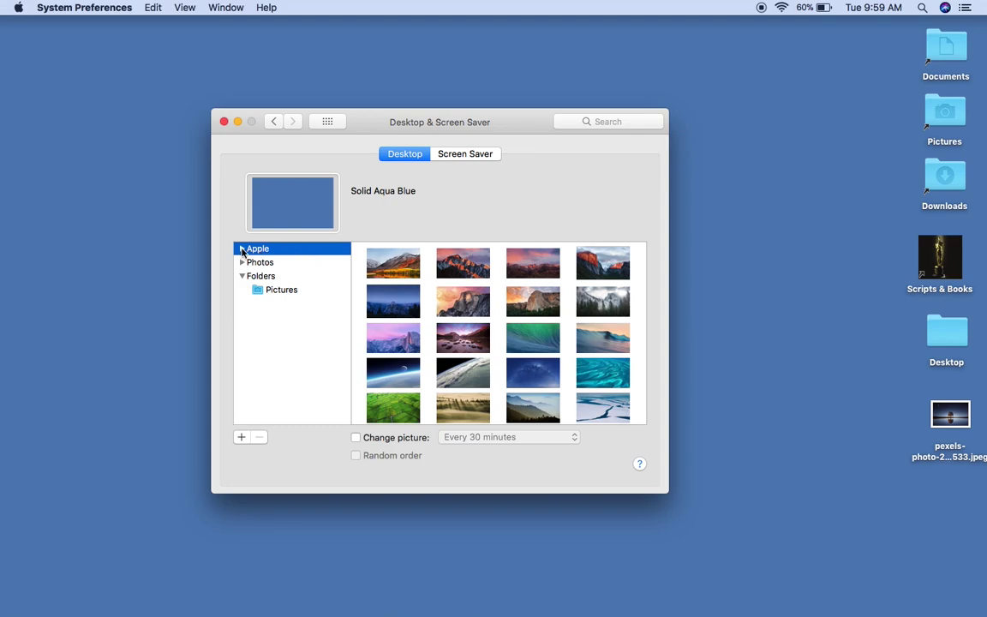
left_click(242, 248)
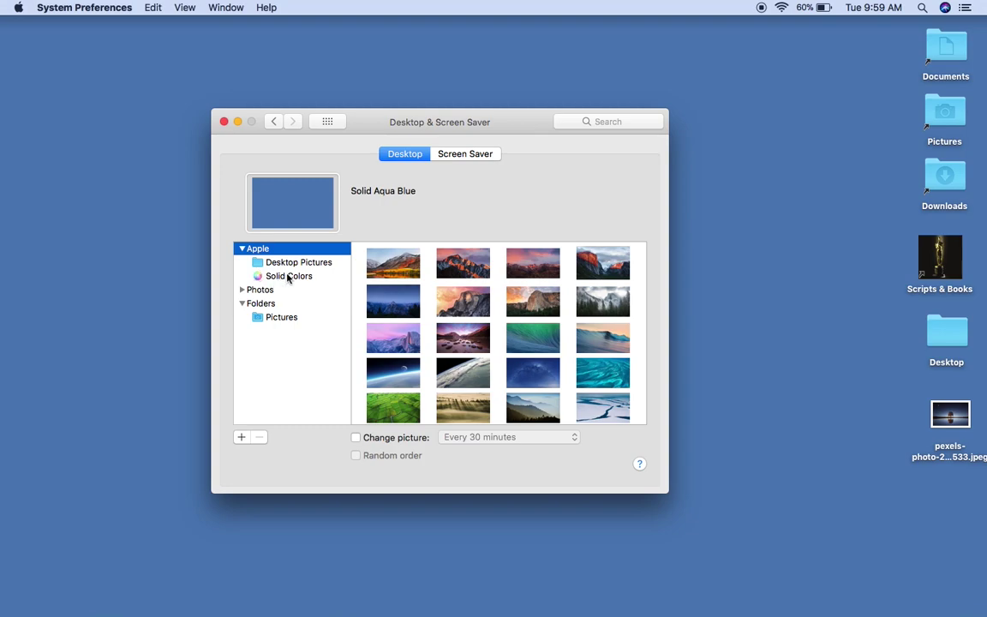
left_click(276, 276)
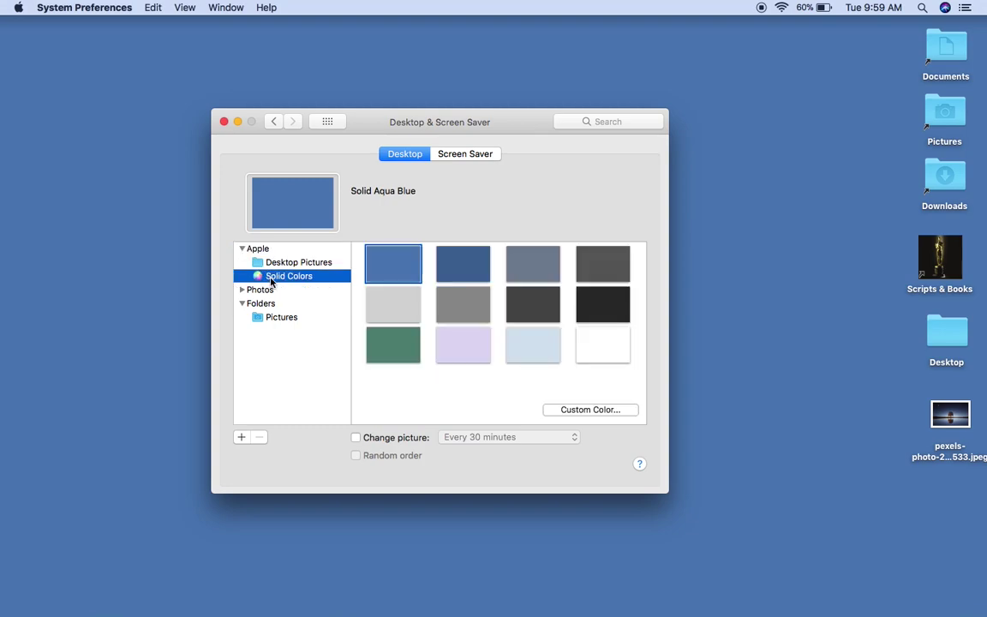
left_click(542, 345)
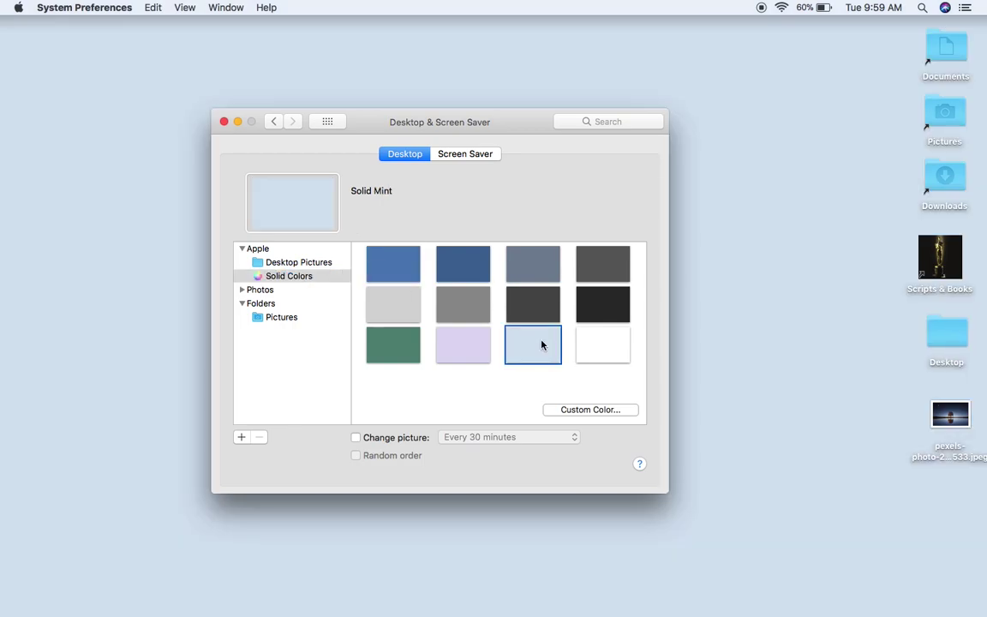
Step: Use the IMG_0086 image from the Pictures folder as the wallpaper and set it to Fit to Screen
left_click(297, 264)
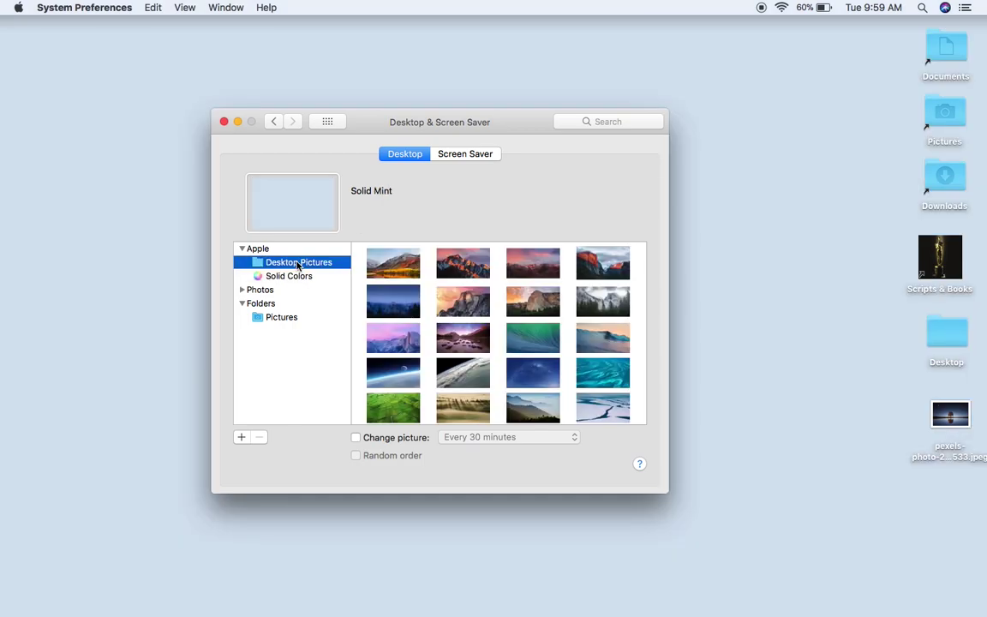
left_click(262, 319)
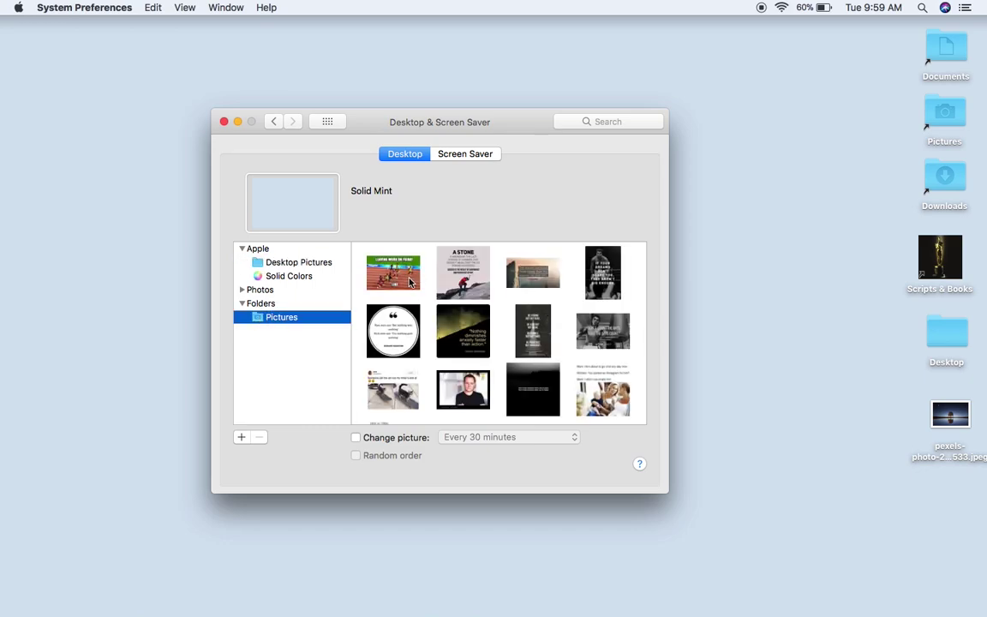
left_click(471, 275)
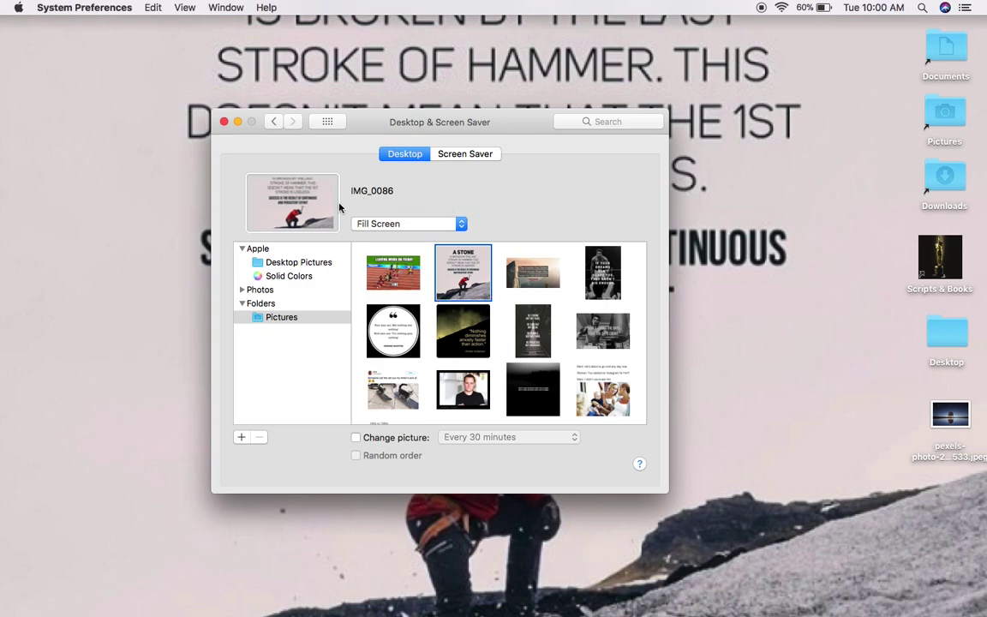
left_click(460, 224)
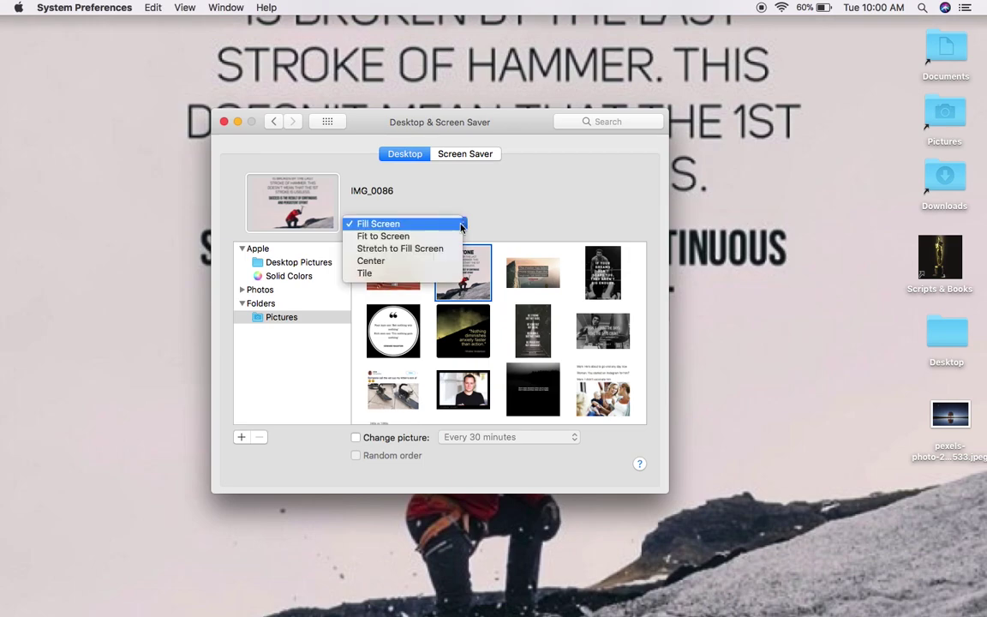
left_click(454, 237)
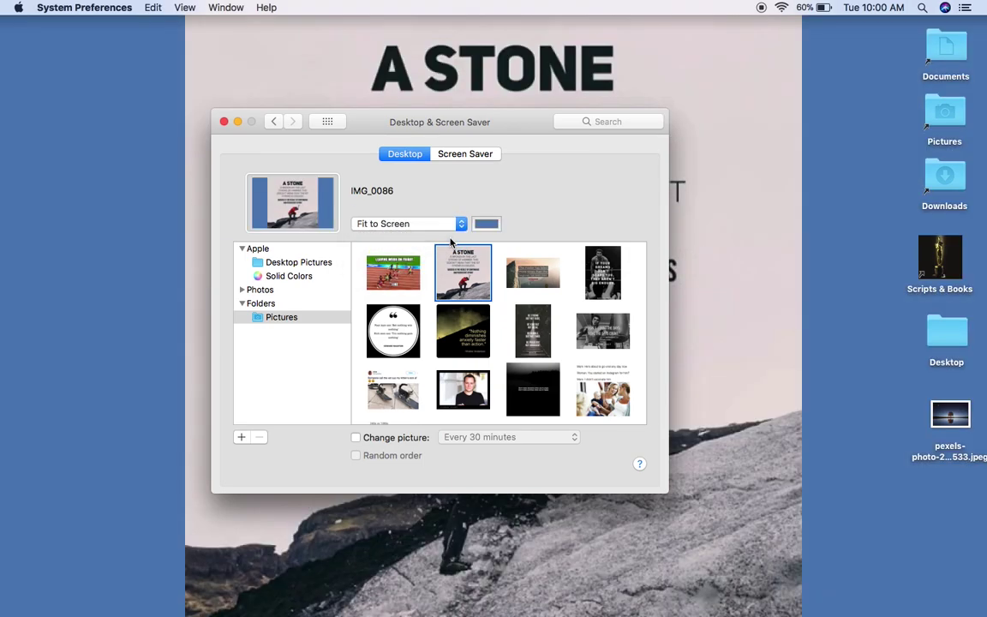
Step: Reposition the settings window and switch the wallpaper to Apple's Sierra desktop picture
left_click(367, 129)
left_click_drag(366, 128, 386, 141)
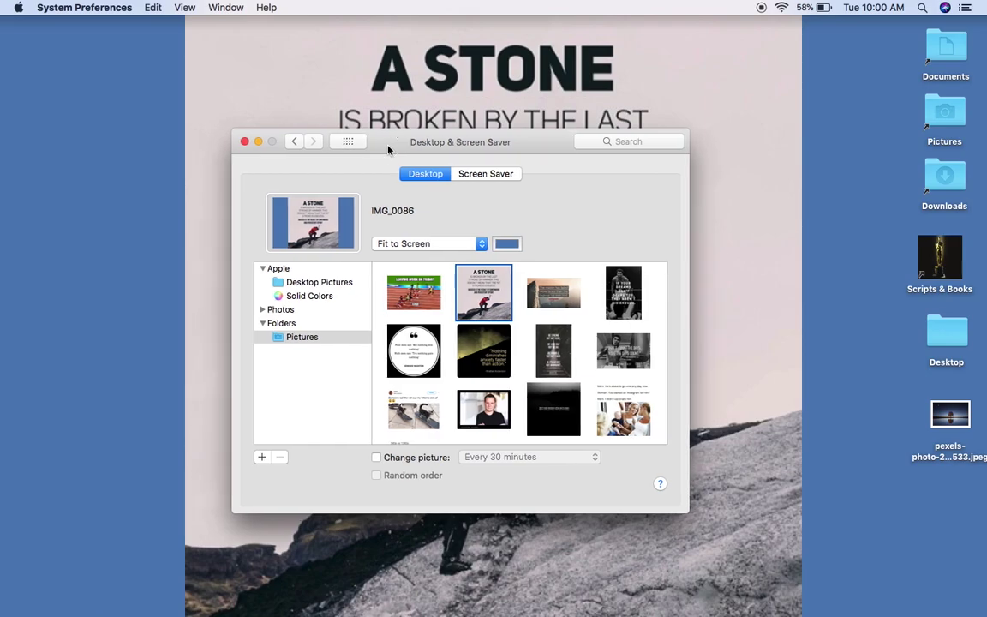
left_click(314, 283)
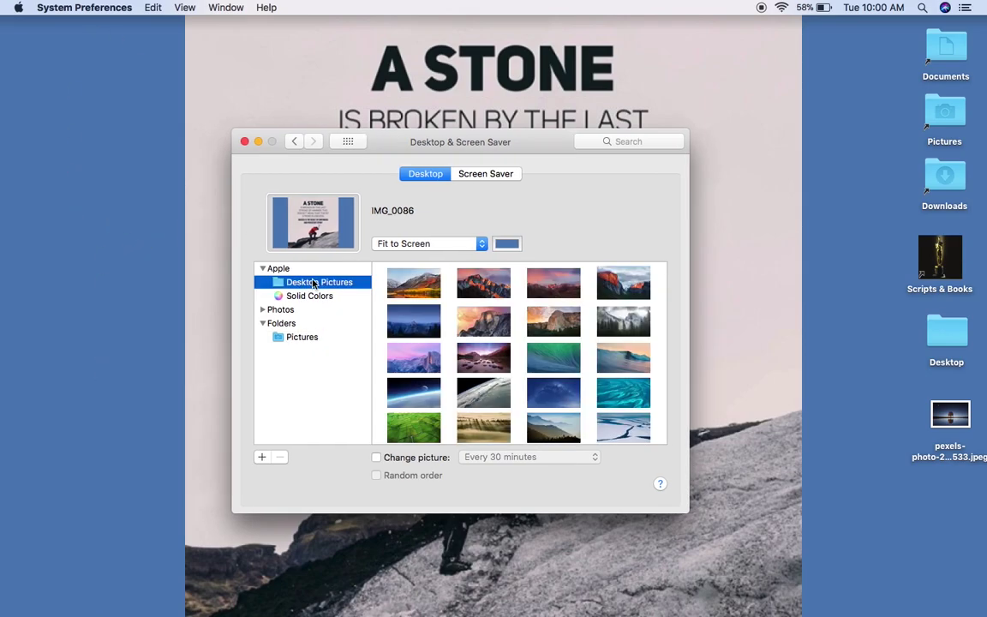
left_click(470, 292)
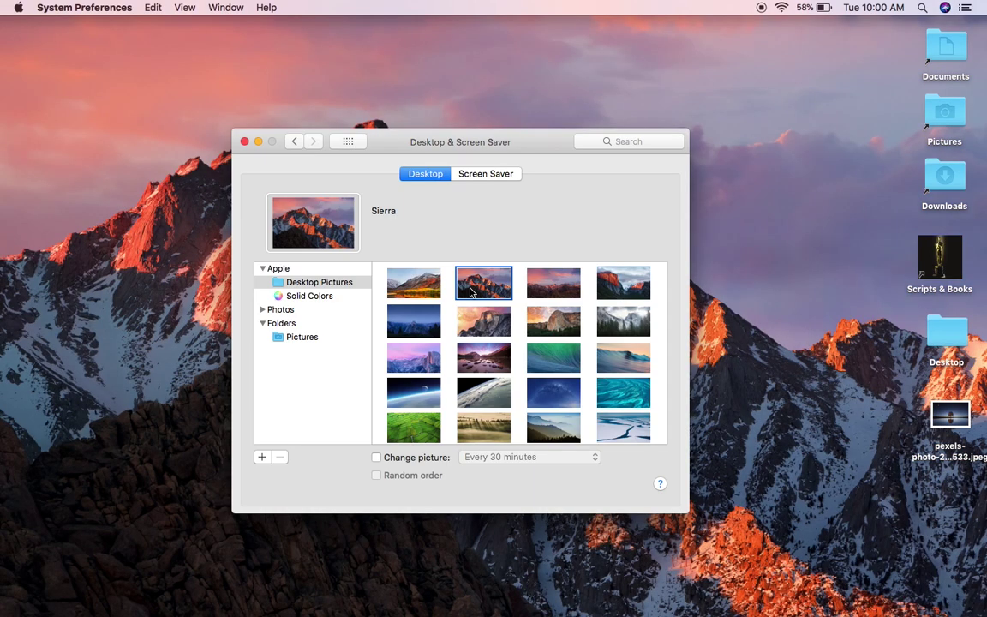
Step: Replace the wallpaper with the Solid Aqua Blue color and move the settings window higher on the desktop
left_click(307, 296)
left_click(423, 290)
left_click_drag(539, 152, 529, 70)
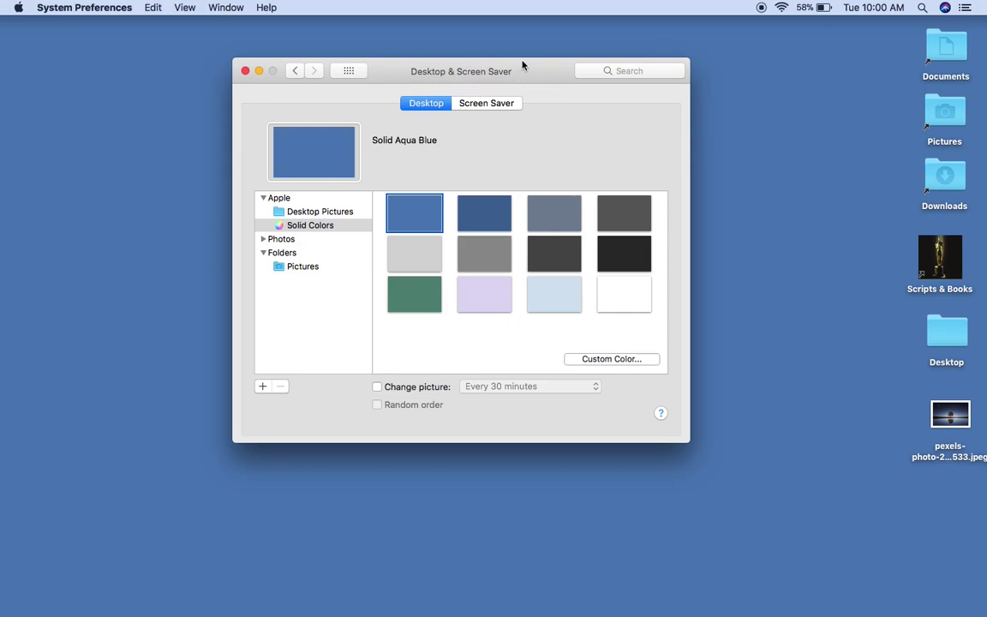
left_click(550, 73)
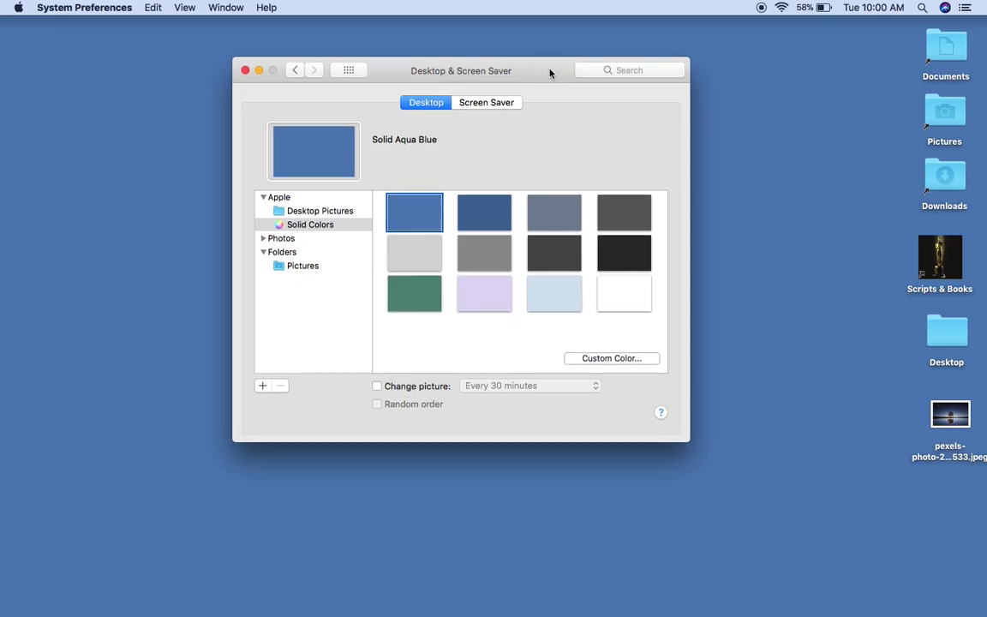
left_click(550, 72)
left_click_drag(550, 71, 613, 108)
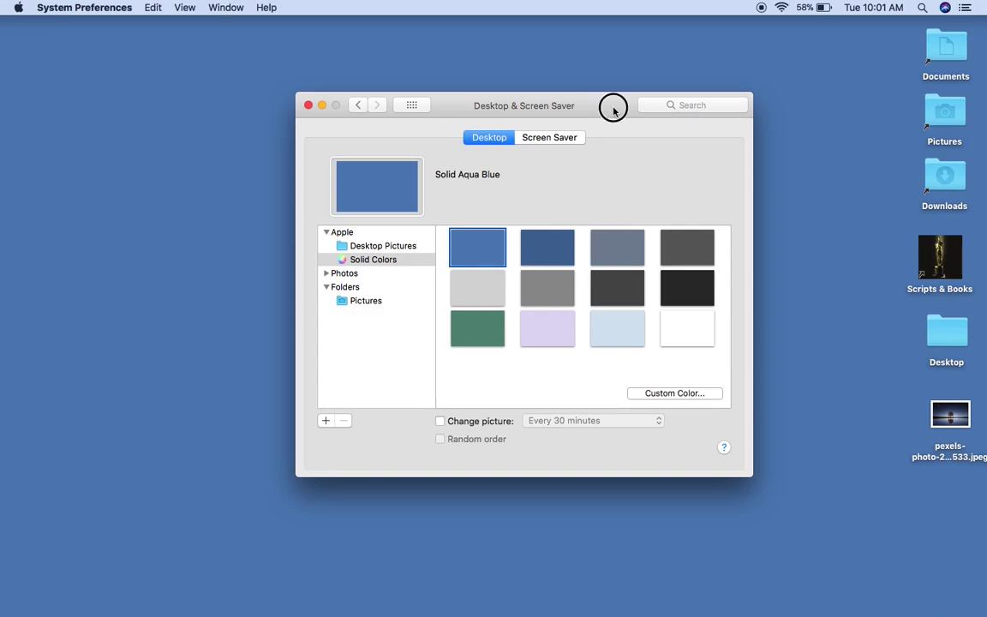
left_click_drag(614, 110, 560, 78)
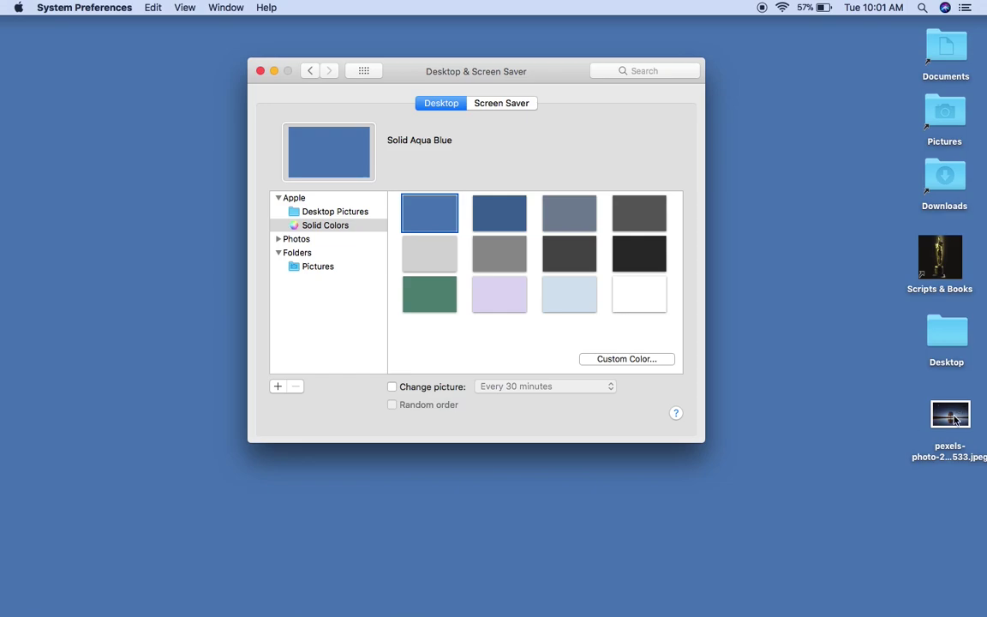
Step: Move the pexels-photo-268533.jpeg file away from the desktop folders, open it in Preview to view it, and quit Preview
left_click_drag(954, 418, 810, 308)
double_click(810, 309)
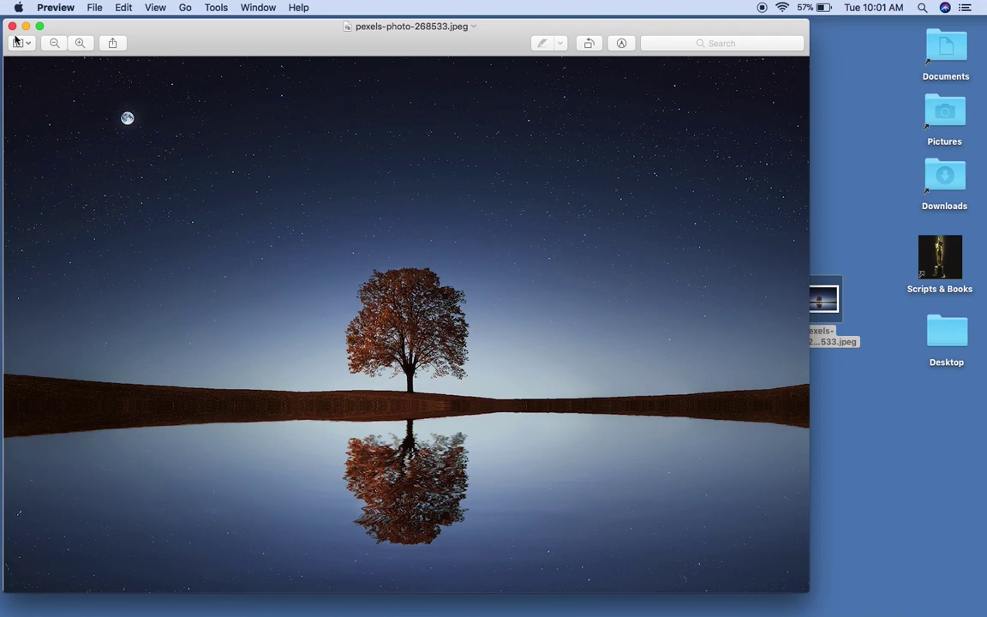
left_click(52, 8)
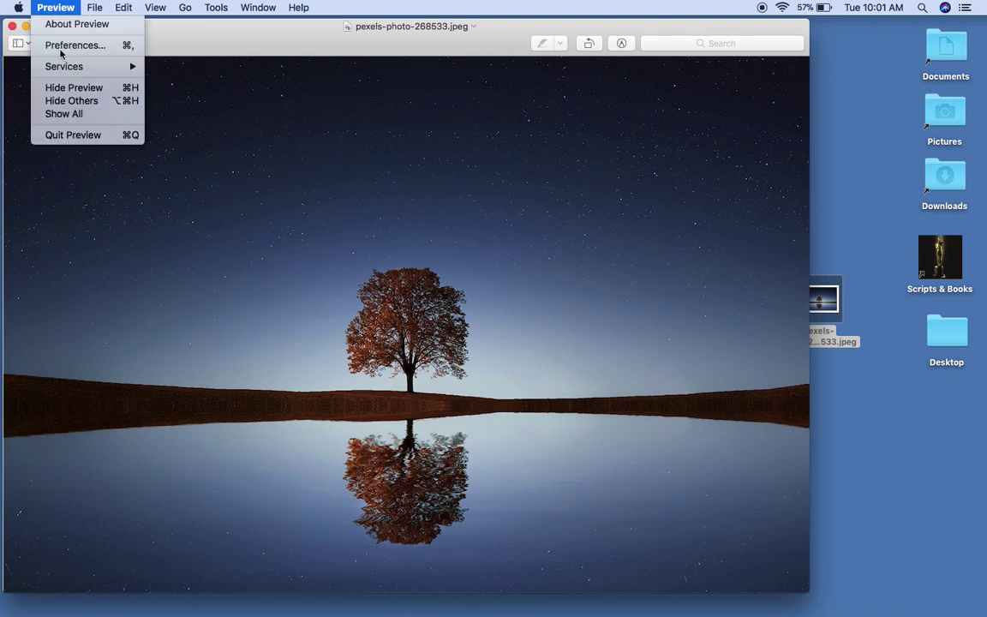
left_click(73, 135)
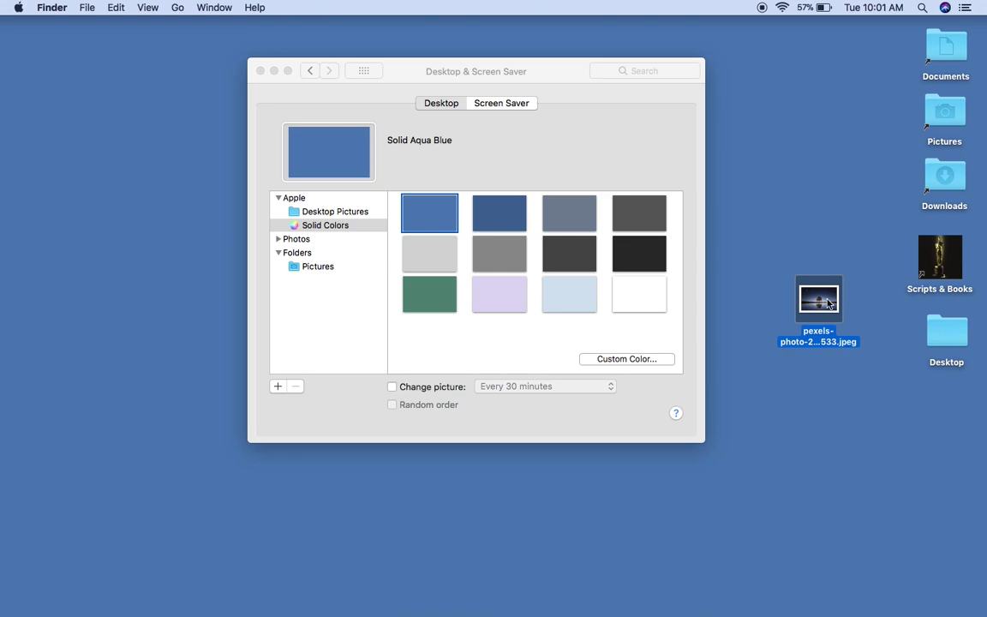
Step: Use pexels-photo-268533.jpeg from the desktop as the wallpaper in the desktop settings, and set it to Fill Screen
left_click_drag(828, 303, 330, 159)
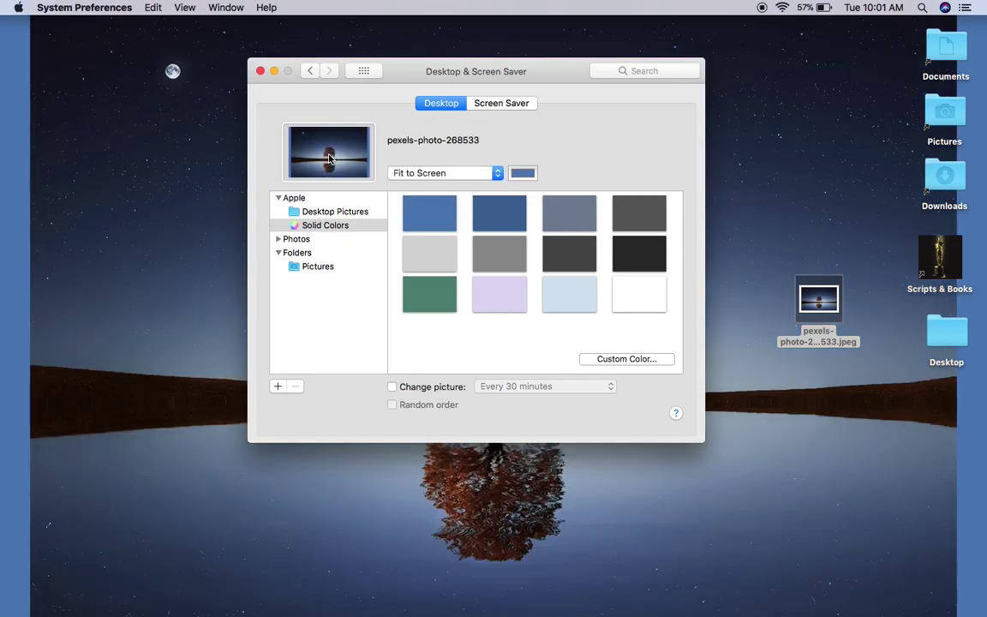
left_click_drag(398, 67, 426, 102)
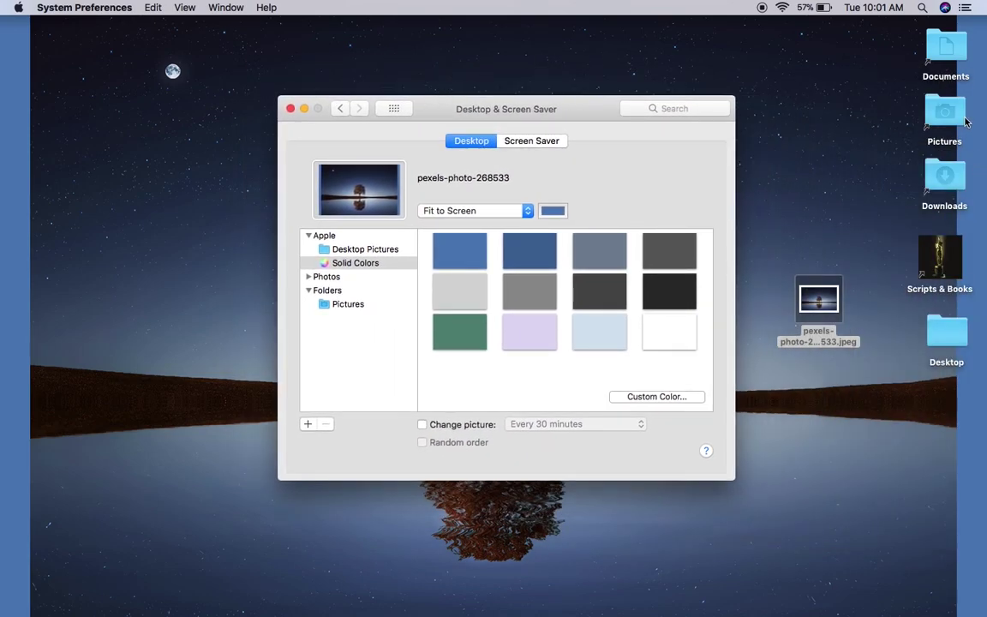
left_click(455, 212)
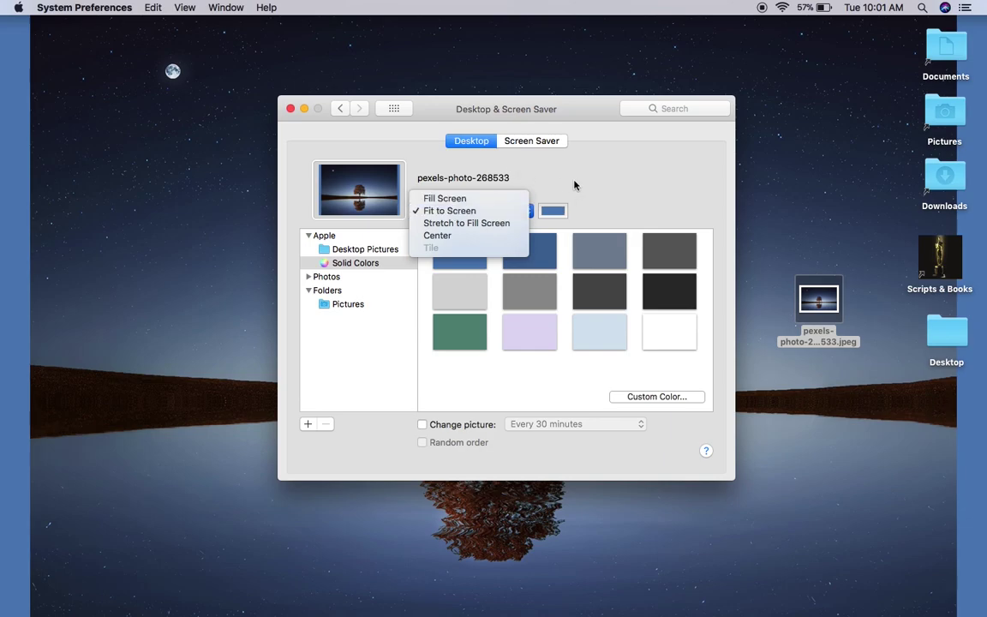
left_click(411, 203)
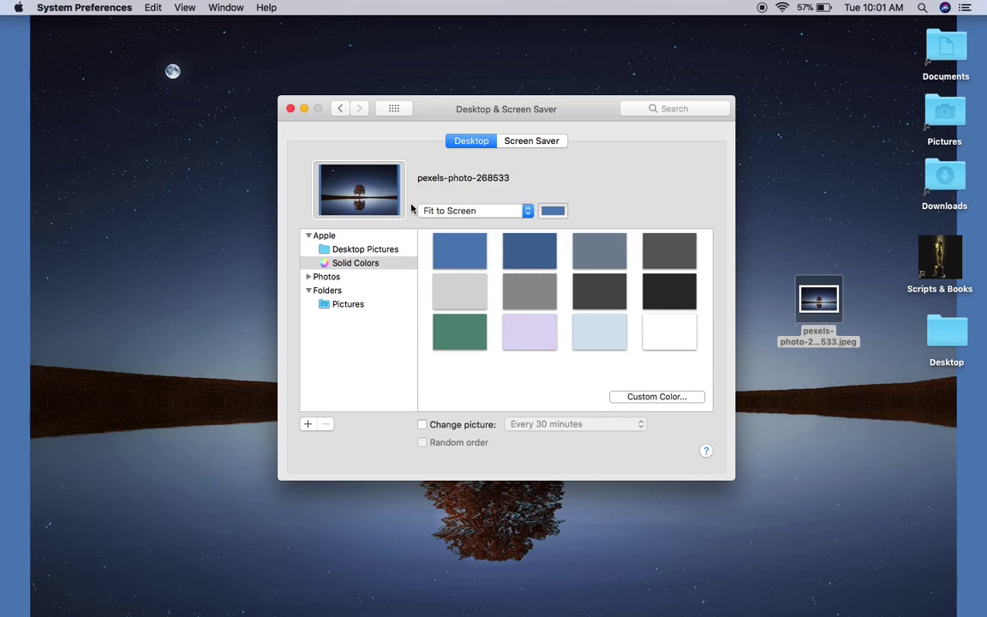
left_click(465, 216)
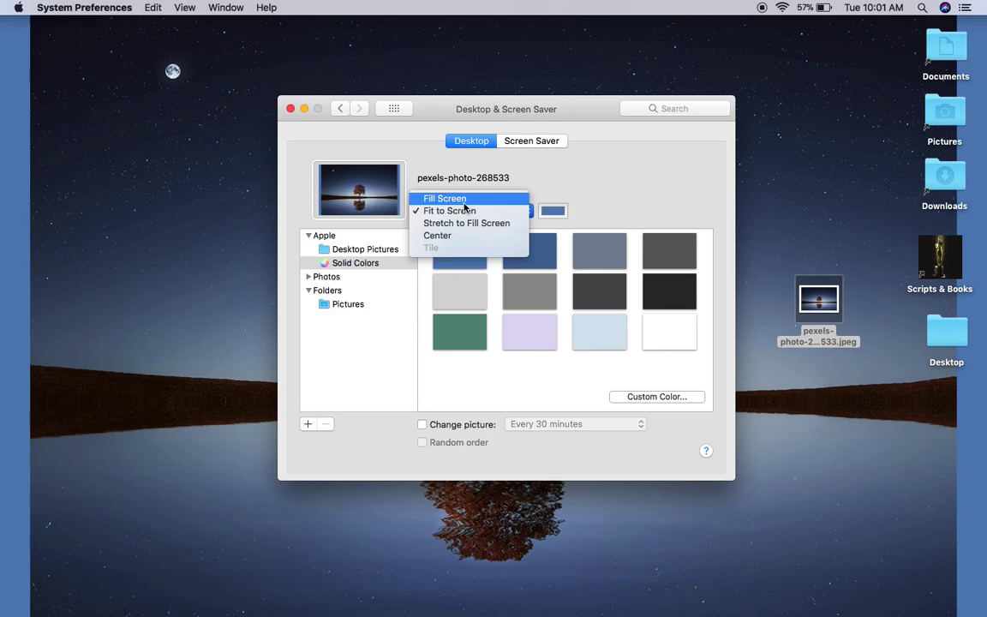
left_click(466, 205)
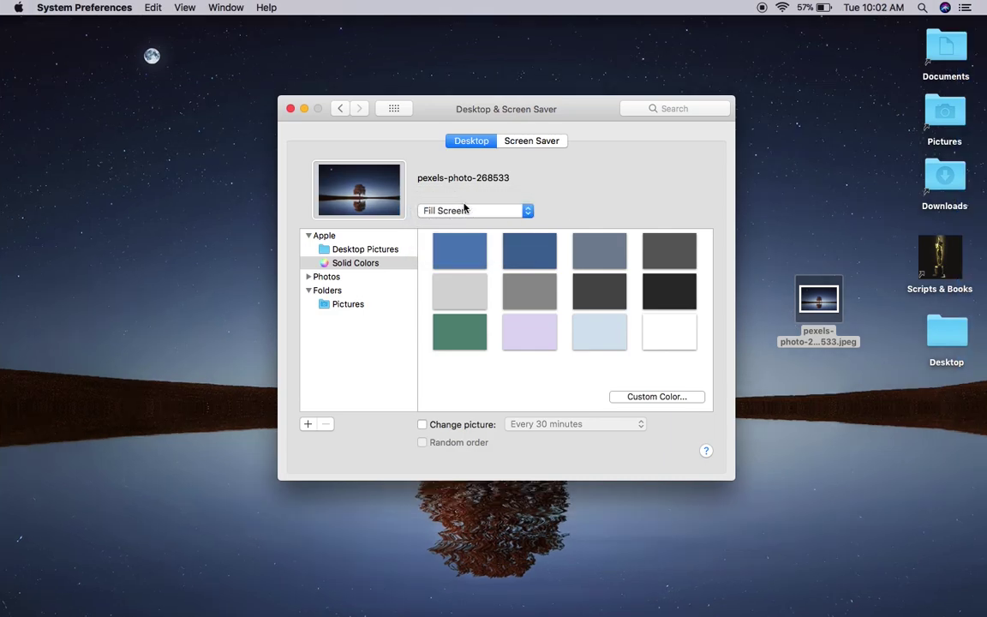
Step: Quit System Preferences and clear the file selection to view the full wallpaper
left_click(87, 7)
left_click(102, 104)
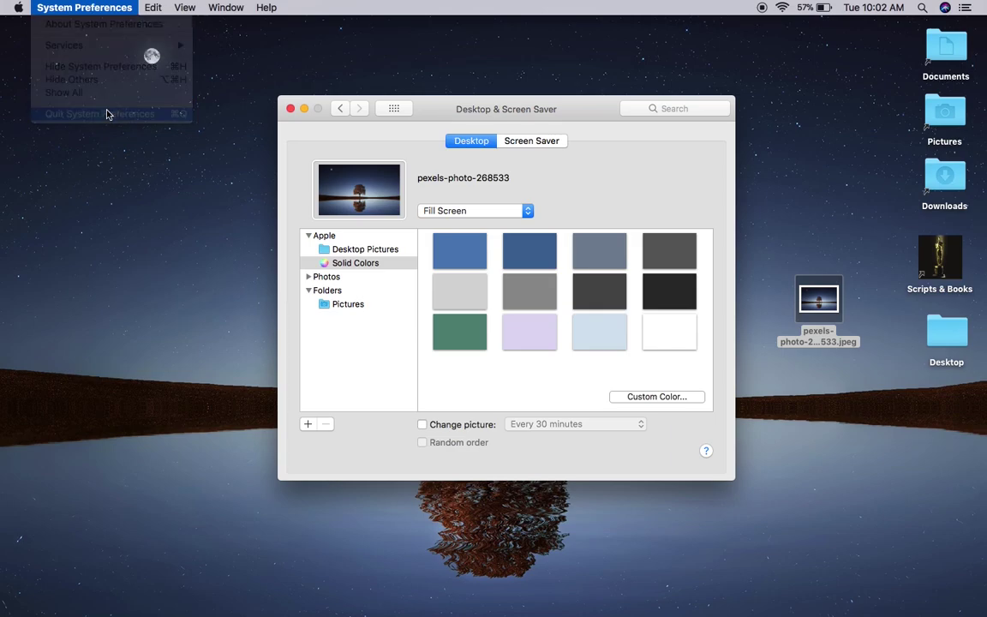
left_click(485, 266)
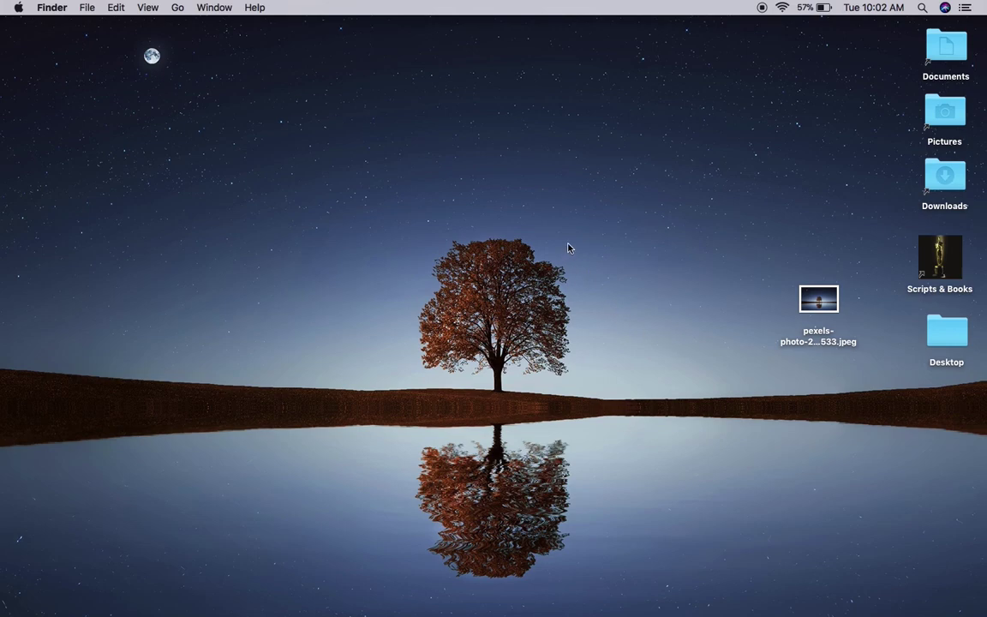
Step: Reopen the desktop background settings, switch the wallpaper back to Solid Aqua Blue, and reposition the settings window
right_click(502, 225)
left_click(528, 272)
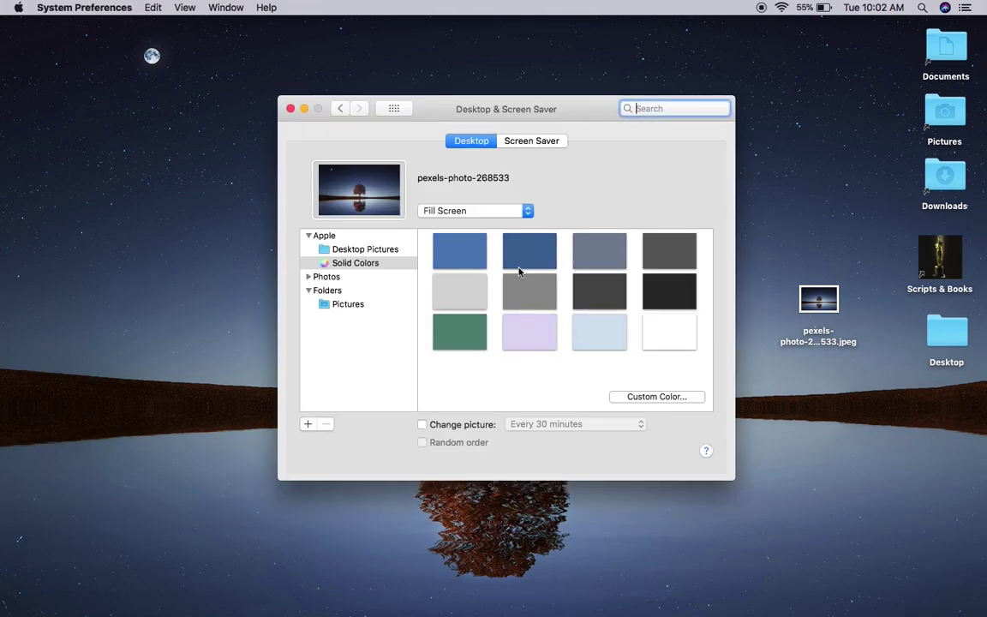
left_click(458, 254)
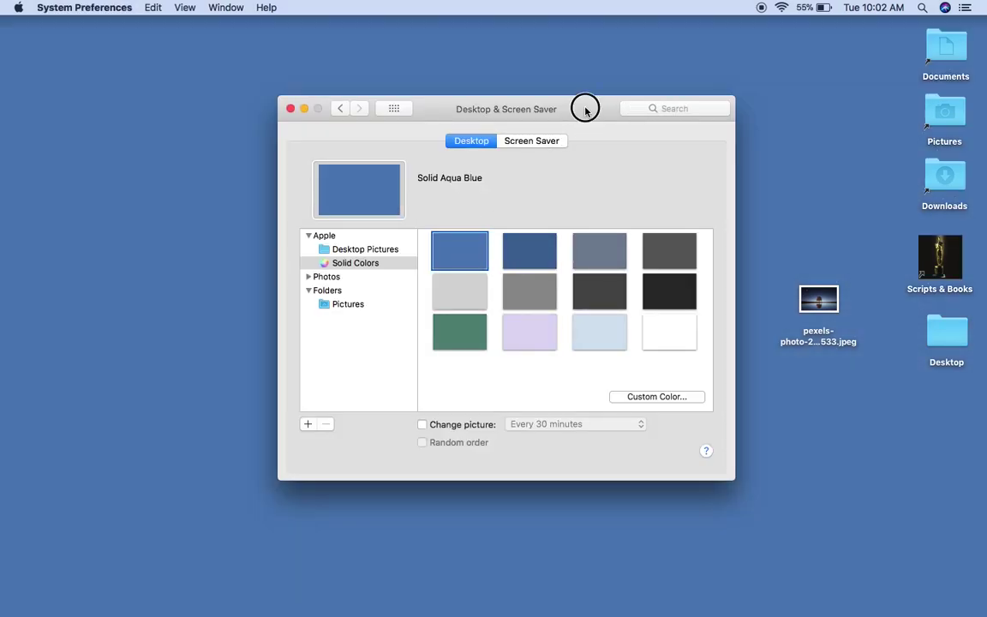
left_click_drag(585, 109, 470, 116)
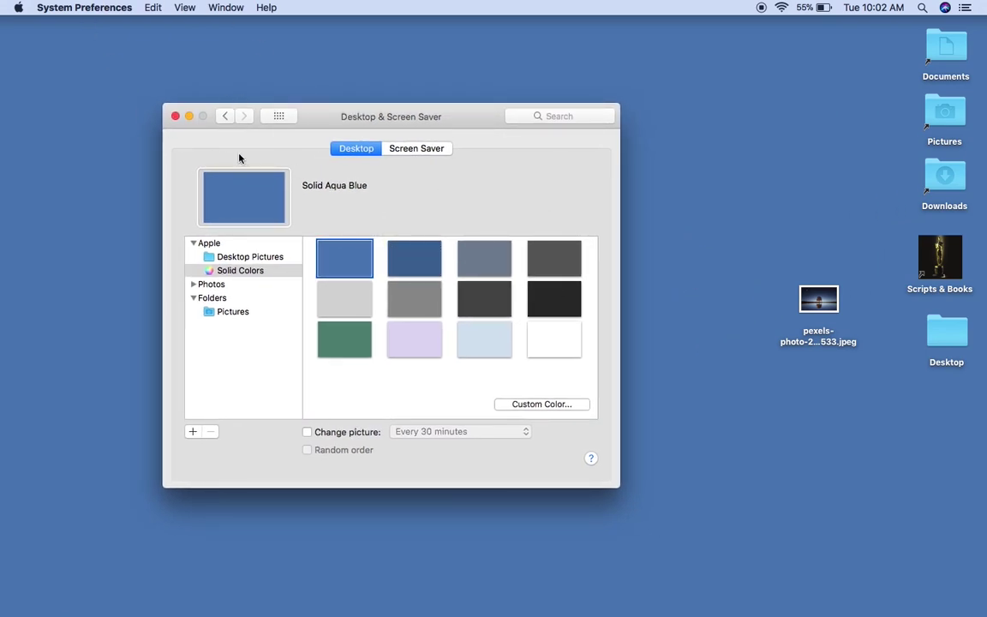
Step: Quit System Preferences and set pexels-photo-268533.jpeg as the desktop picture directly from its file on the desktop
left_click(95, 7)
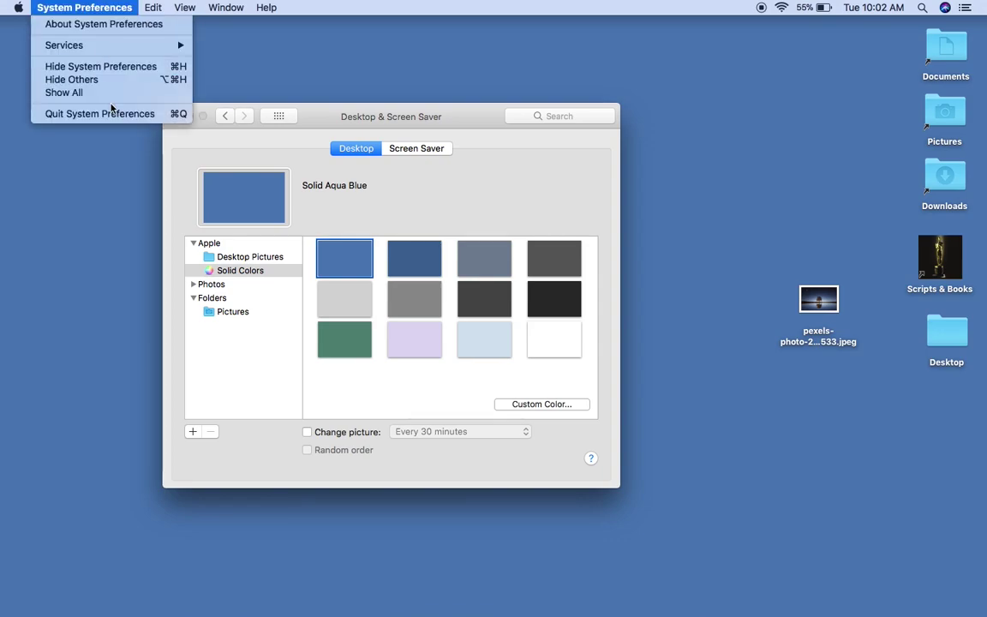
left_click(110, 118)
left_click(820, 300)
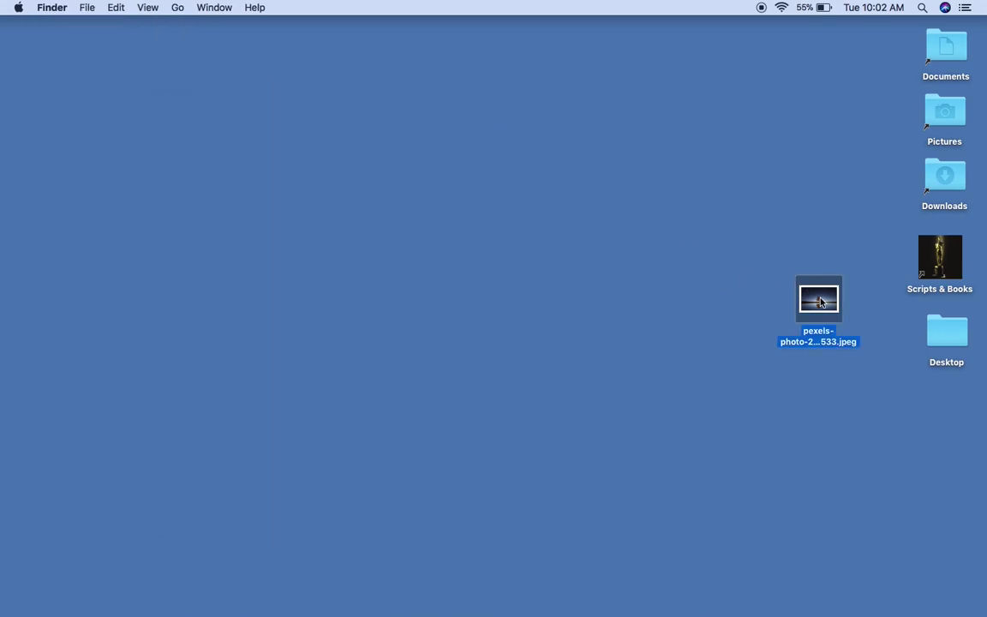
right_click(820, 300)
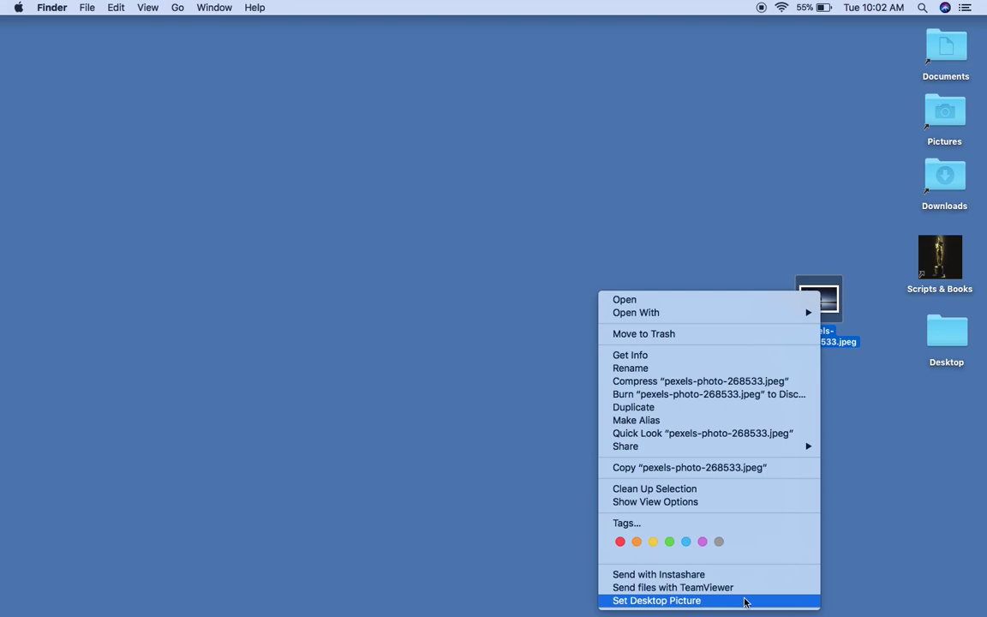
left_click(776, 204)
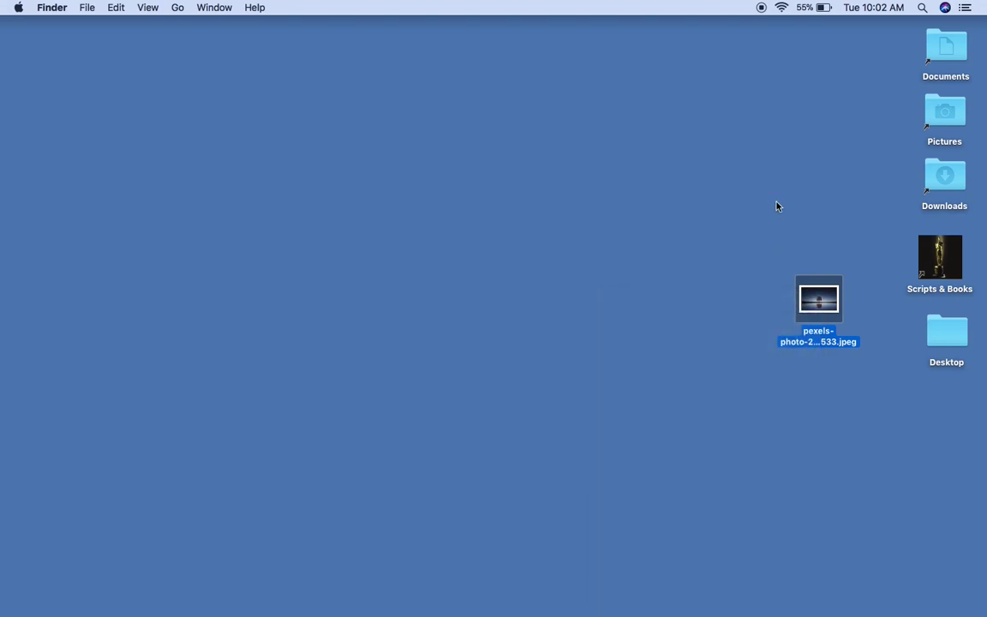
right_click(820, 302)
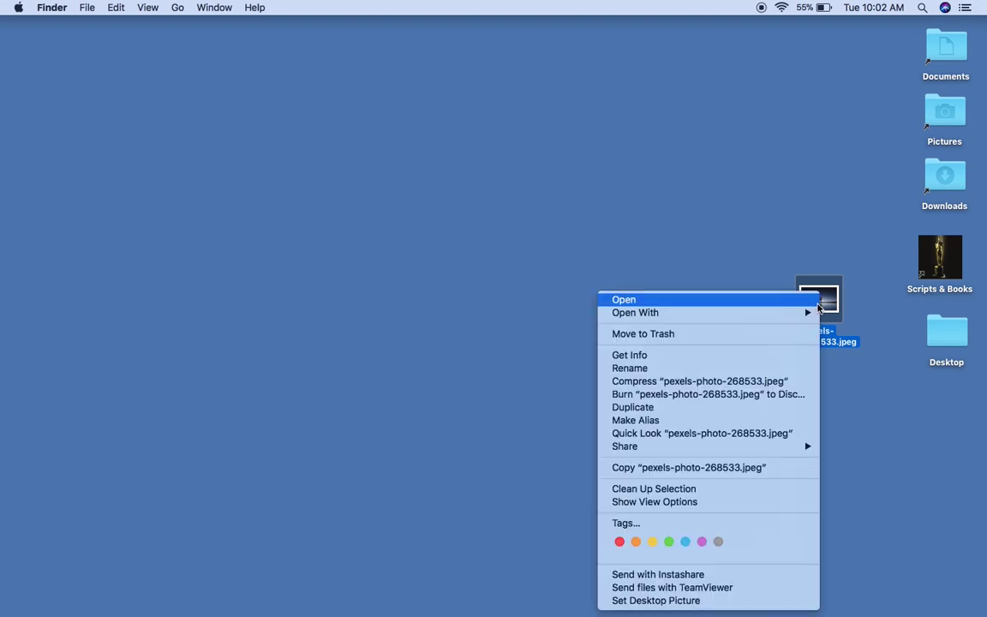
left_click(733, 601)
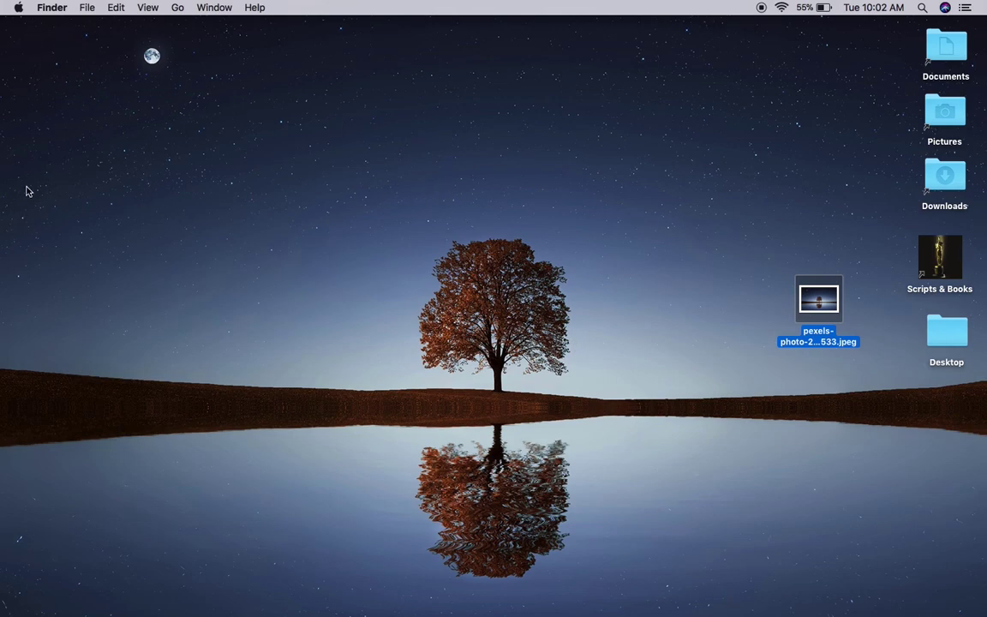
Step: Open the desktop background settings and try Fit to Screen for the photo before returning it to Fill Screen
right_click(490, 227)
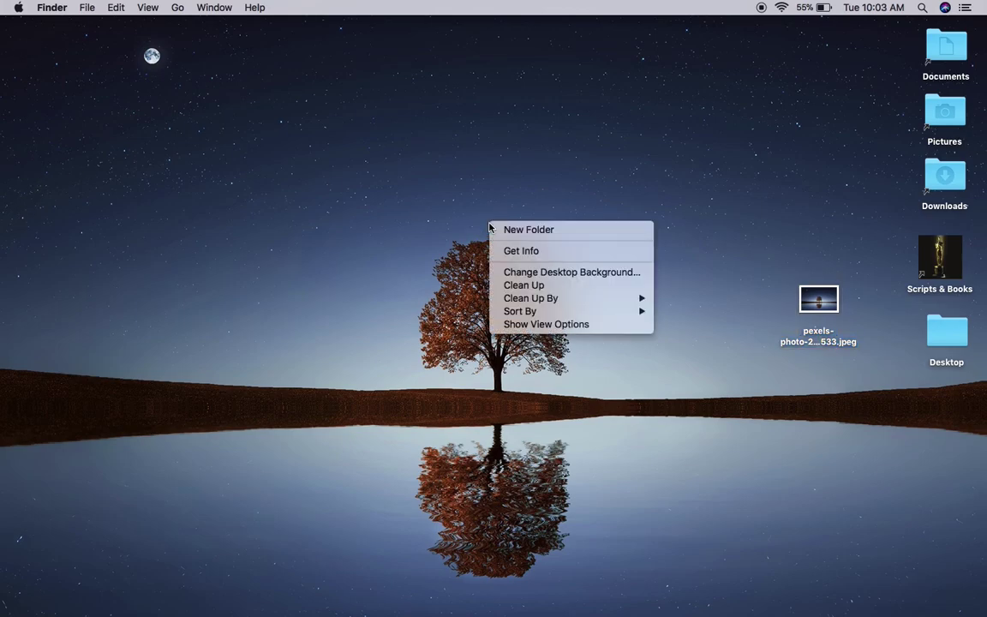
left_click(529, 275)
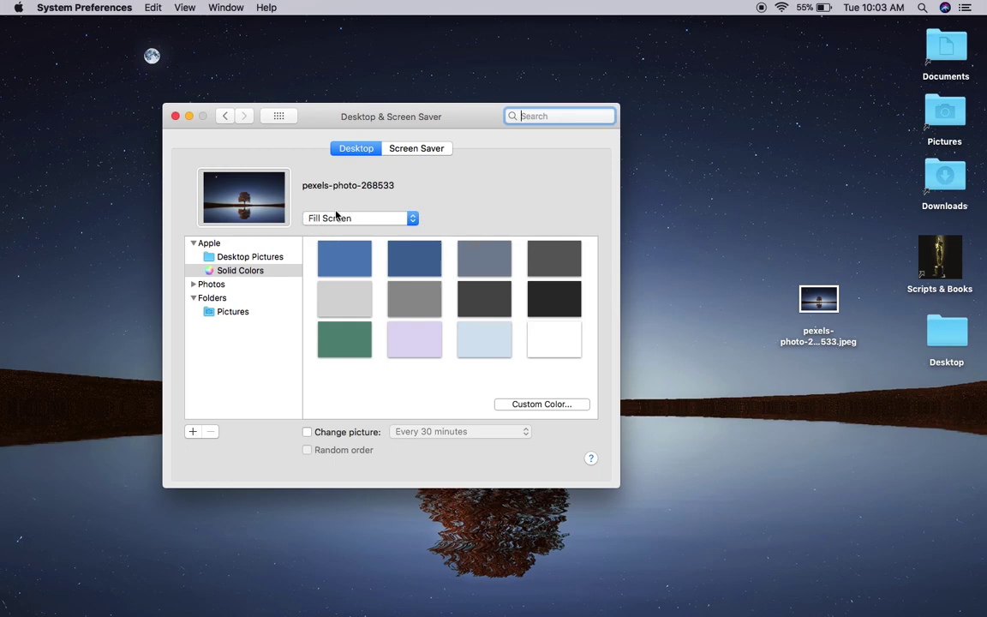
left_click(340, 220)
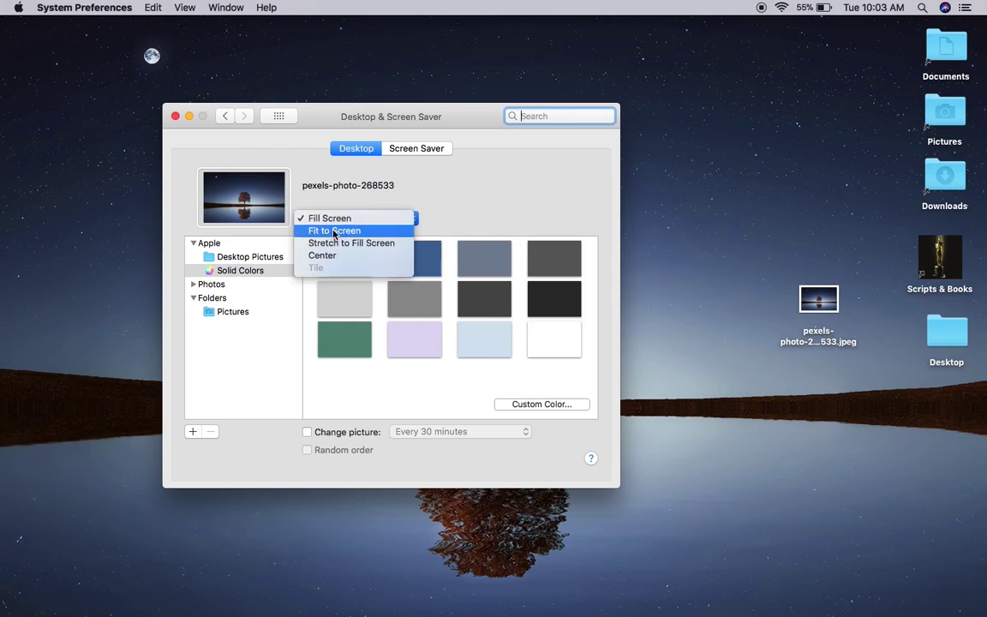
left_click(338, 230)
left_click(335, 220)
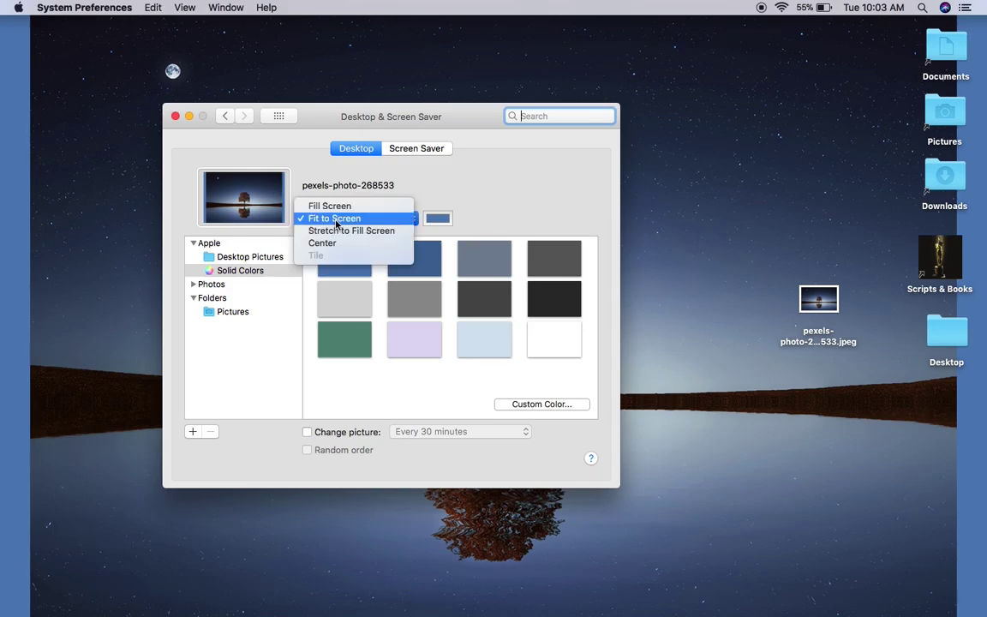
left_click(333, 212)
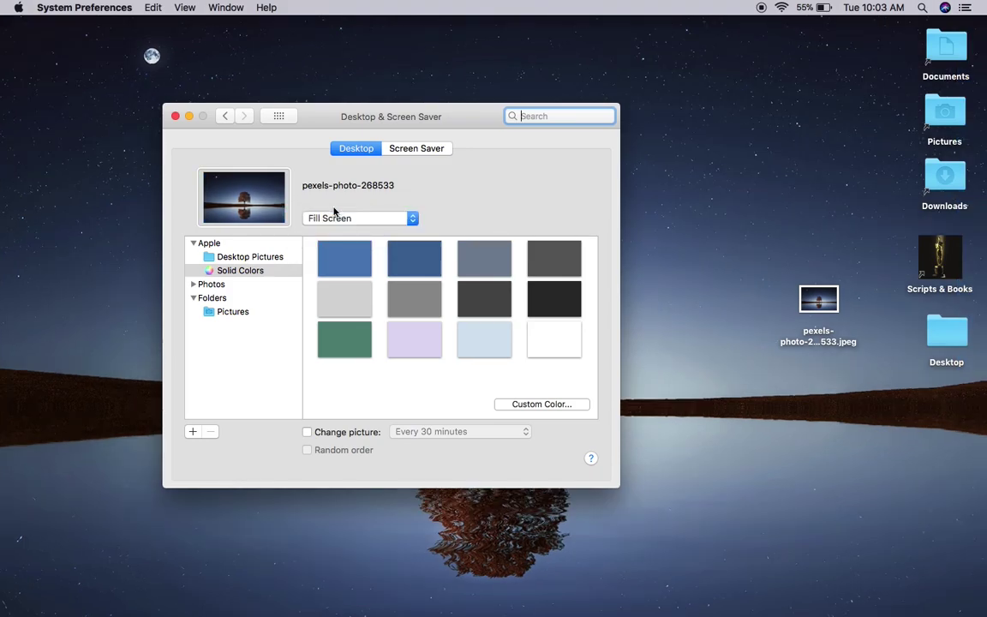
Step: Try the Center placement for the wallpaper photo, and set it to Stretch to Fill Screen
left_click(330, 218)
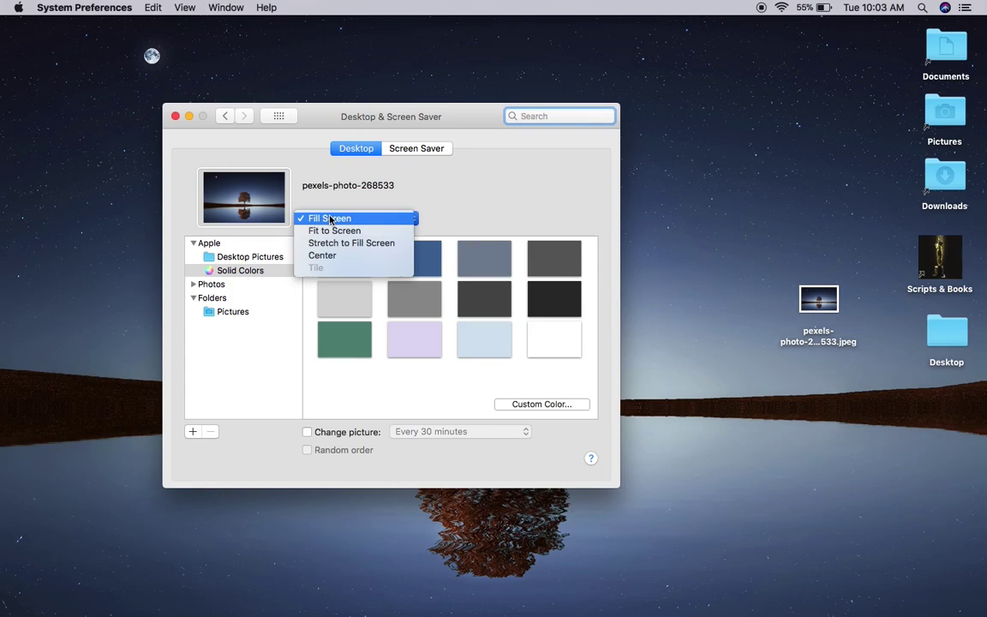
left_click(331, 255)
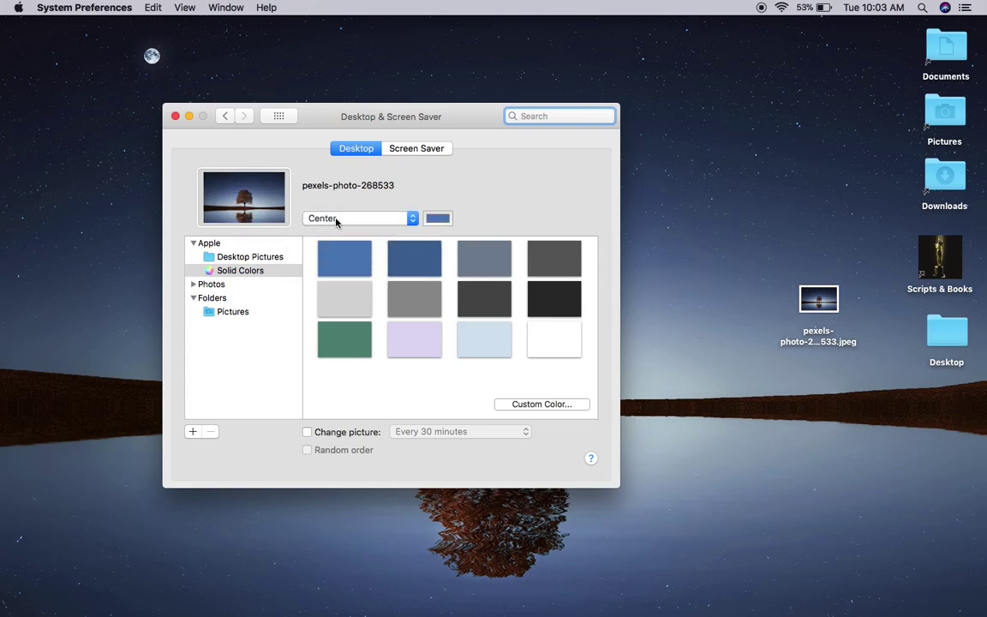
left_click(337, 221)
left_click(337, 206)
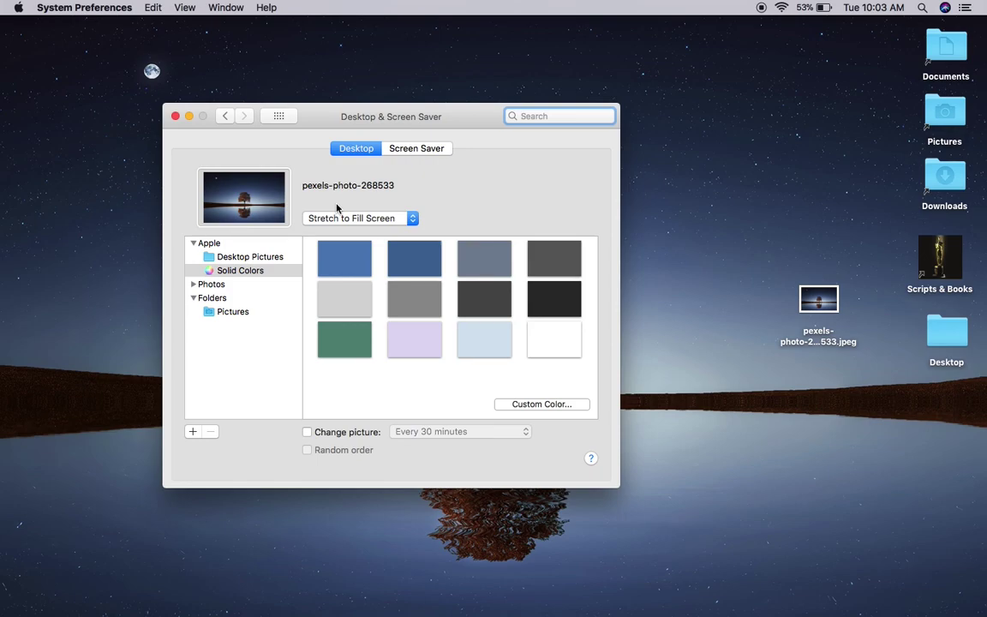
Step: Move the settings window slightly higher and quit System Preferences
left_click_drag(313, 120, 328, 104)
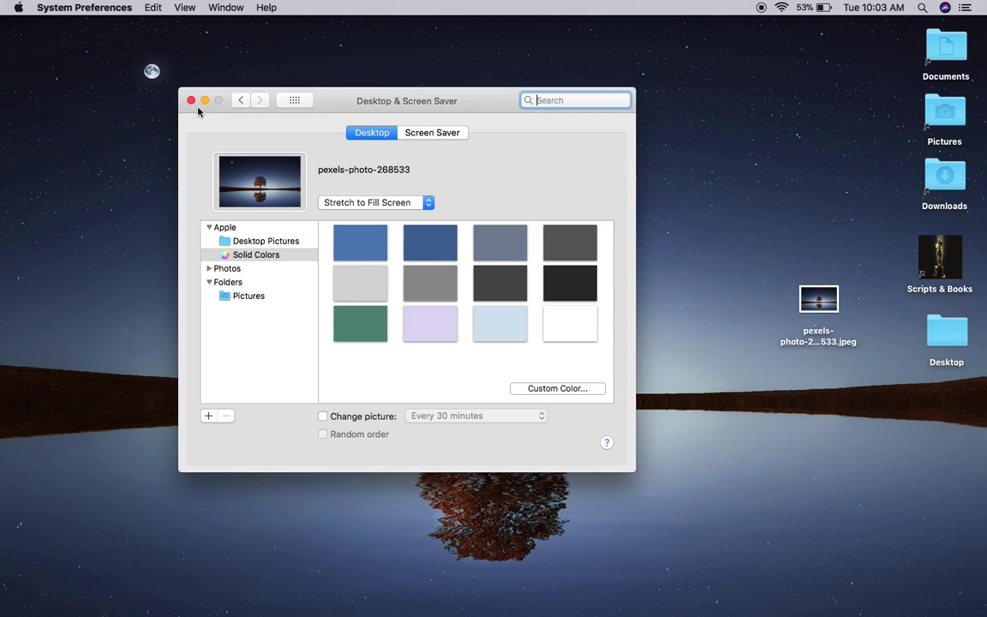
left_click(108, 8)
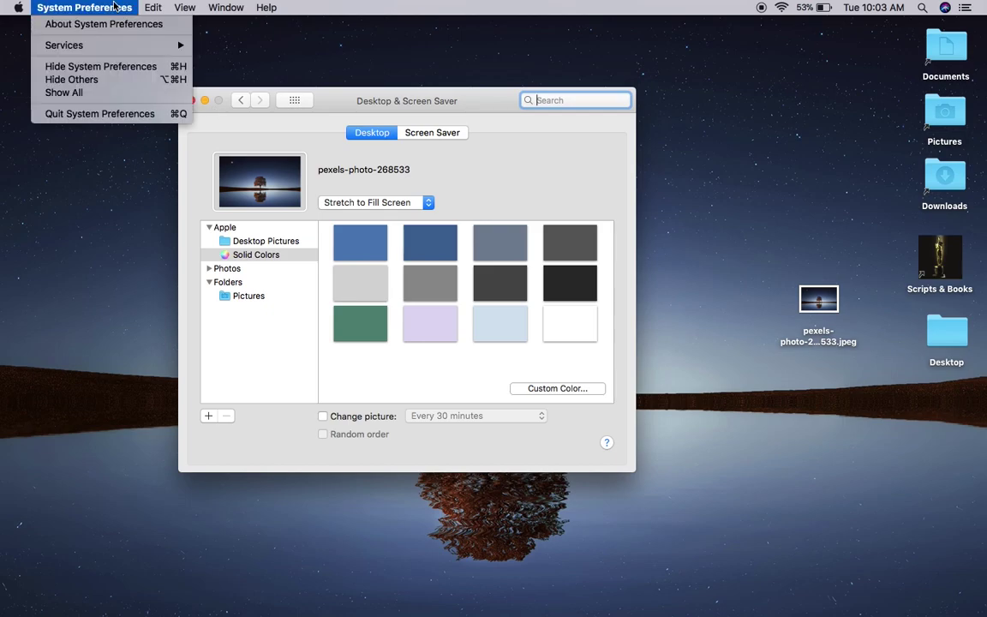
left_click(131, 115)
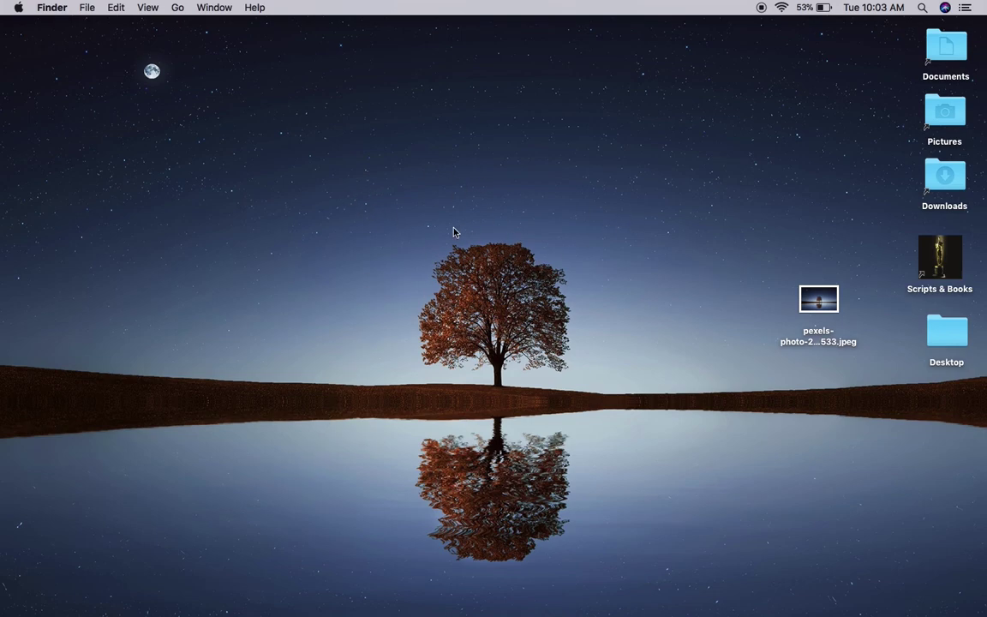
right_click(423, 267)
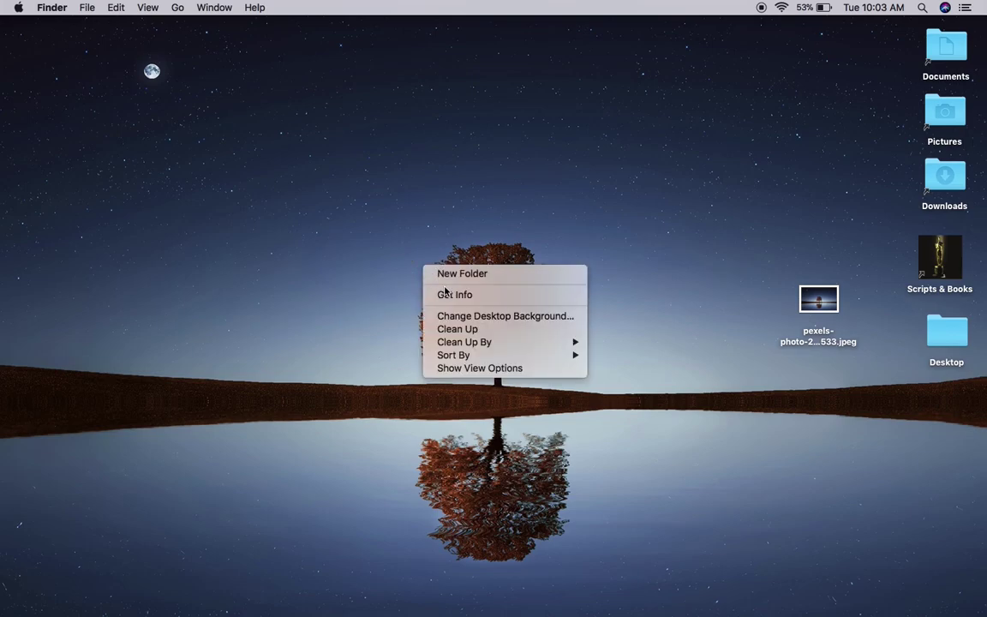
left_click(375, 293)
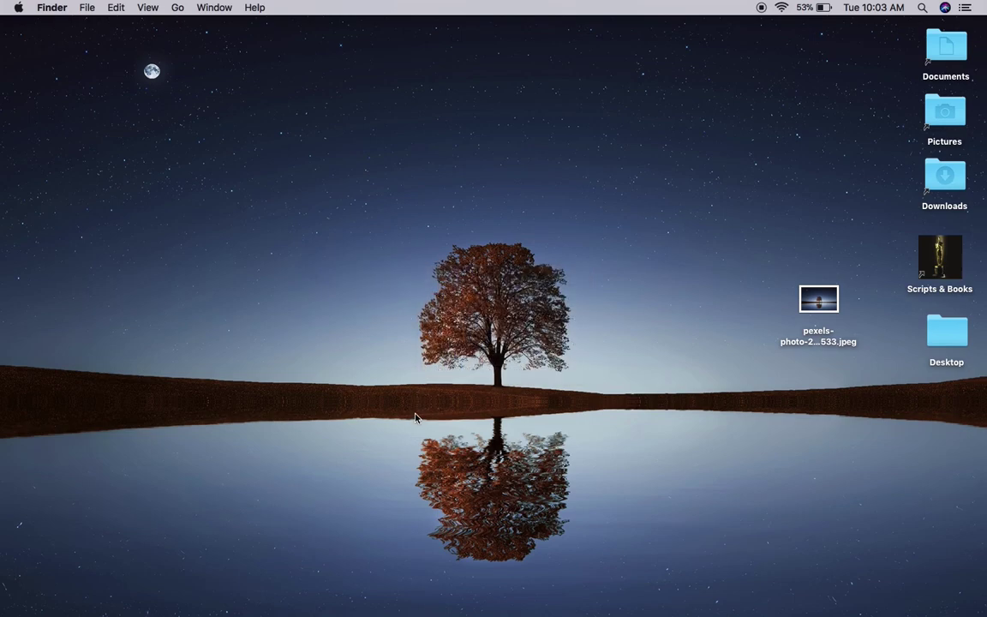
Step: Open Launchpad and show the apps in its Other folder
mouse_move(407, 600)
mouse_move(445, 610)
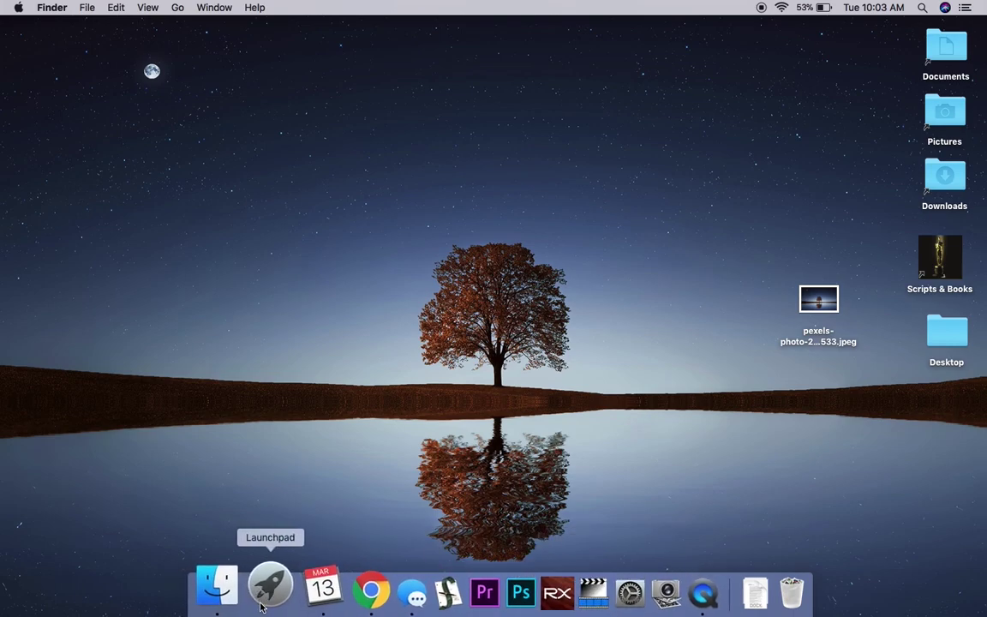
left_click(267, 600)
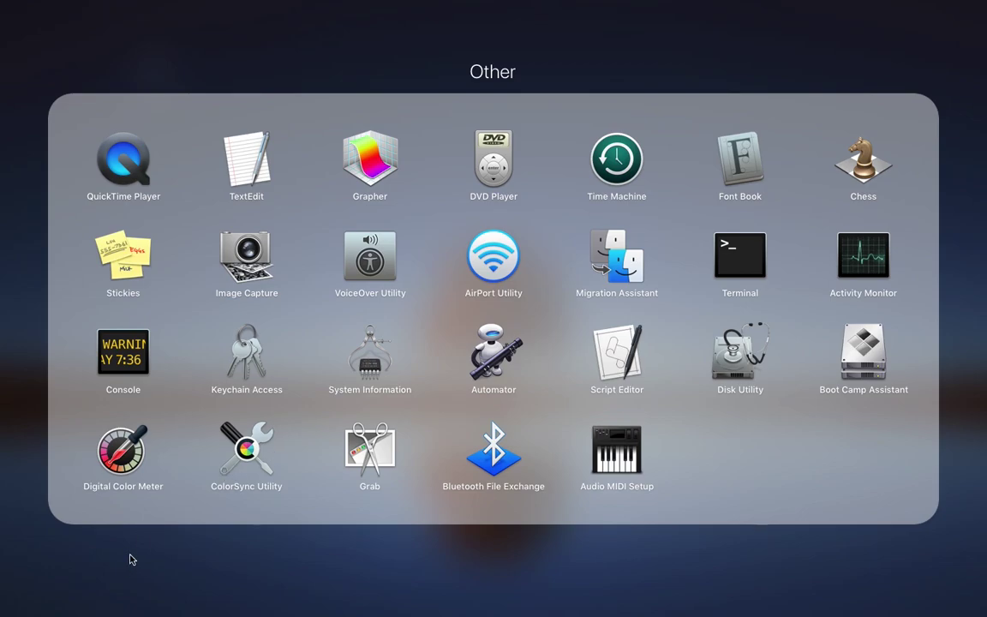
Step: Leave the Other folder, search Launchpad for "system" and open System Preferences from the matching apps
left_click(132, 559)
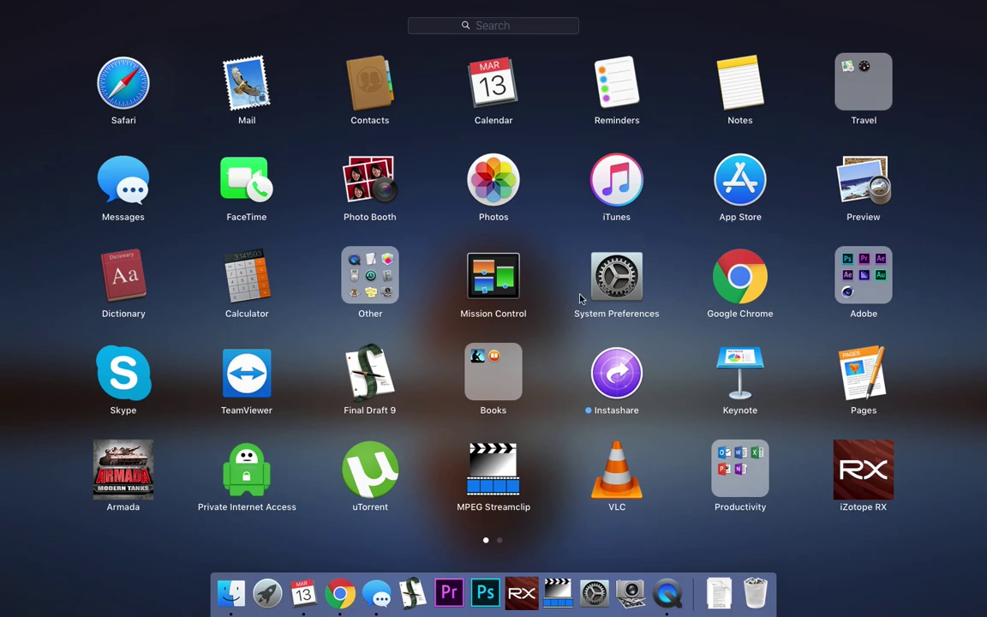
left_click(480, 25)
type("system")
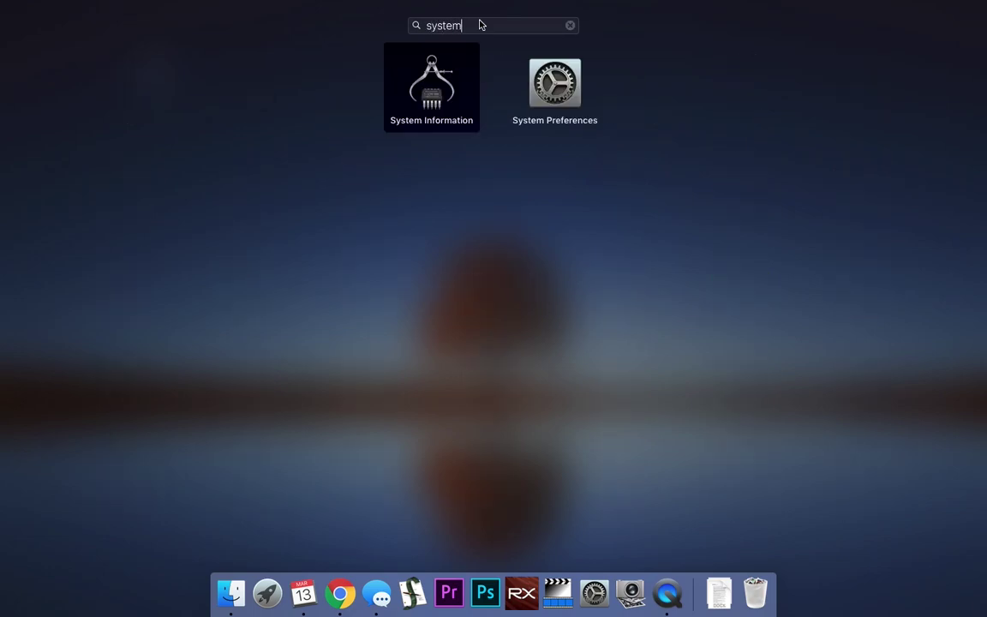
left_click(555, 86)
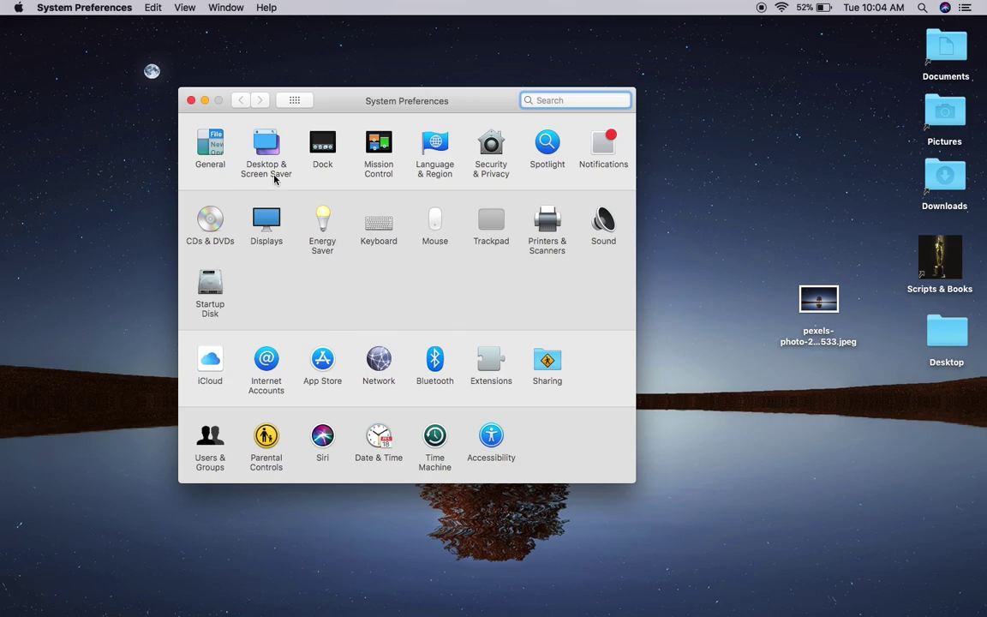
Step: Open the Desktop & Screen Saver settings and quit System Preferences
left_click(267, 145)
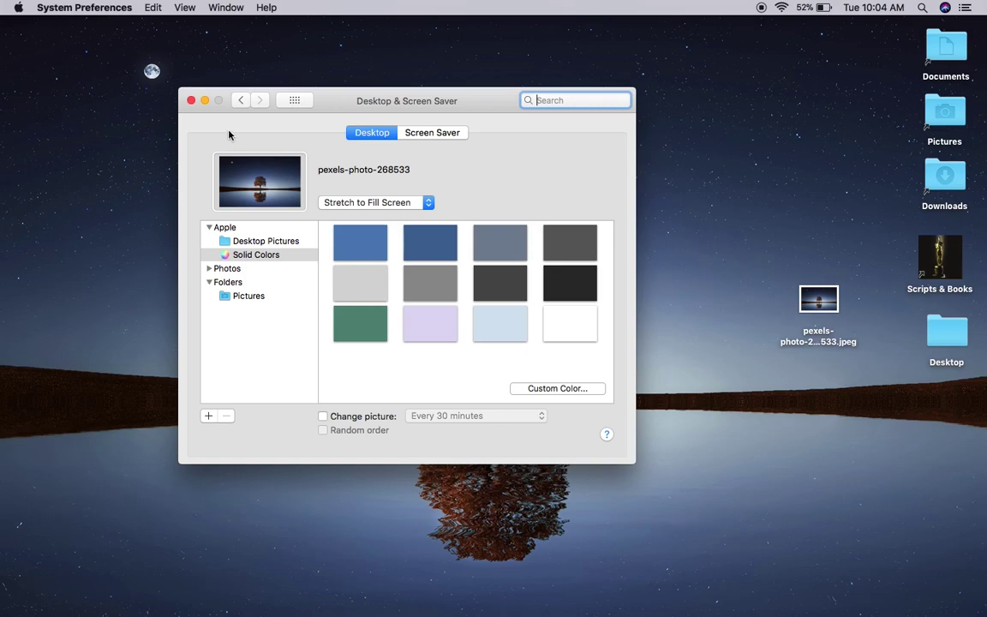
left_click(123, 9)
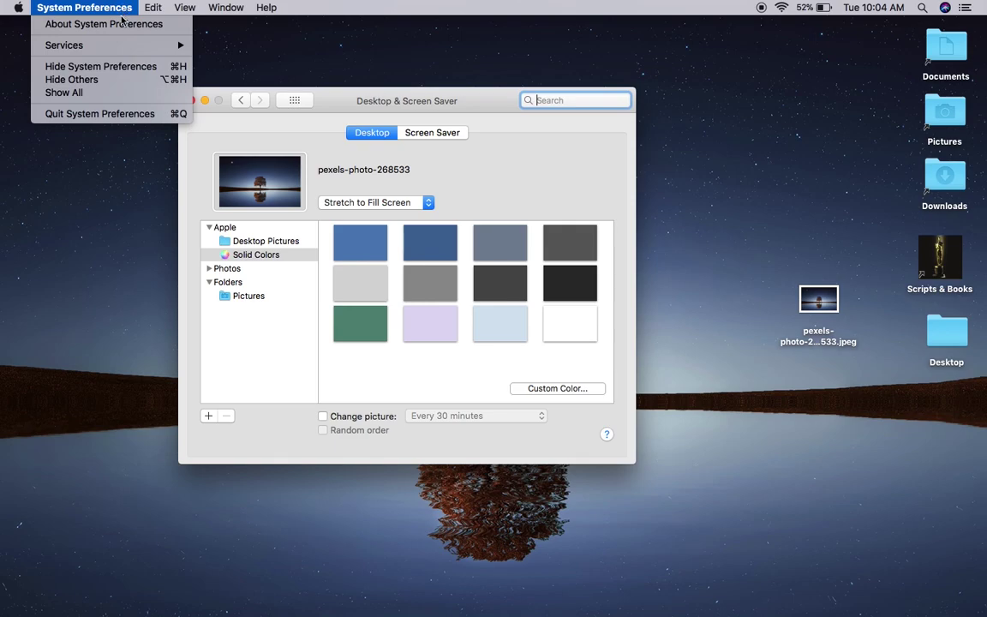
left_click(127, 113)
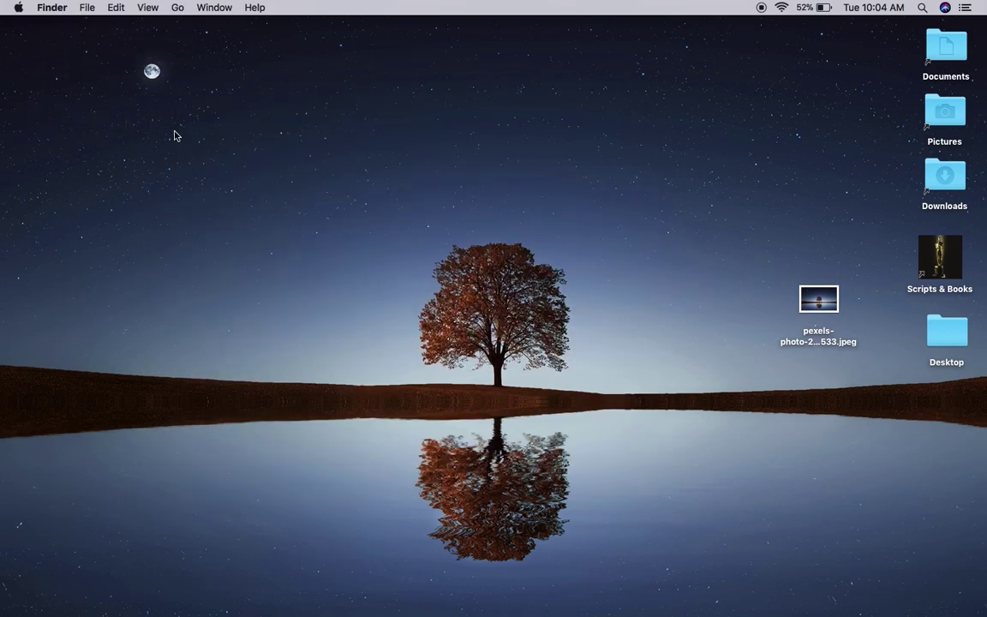
Step: Open a Finder window, show the Applications folder and move the window closer to the desktop's upper-left area
mouse_move(233, 613)
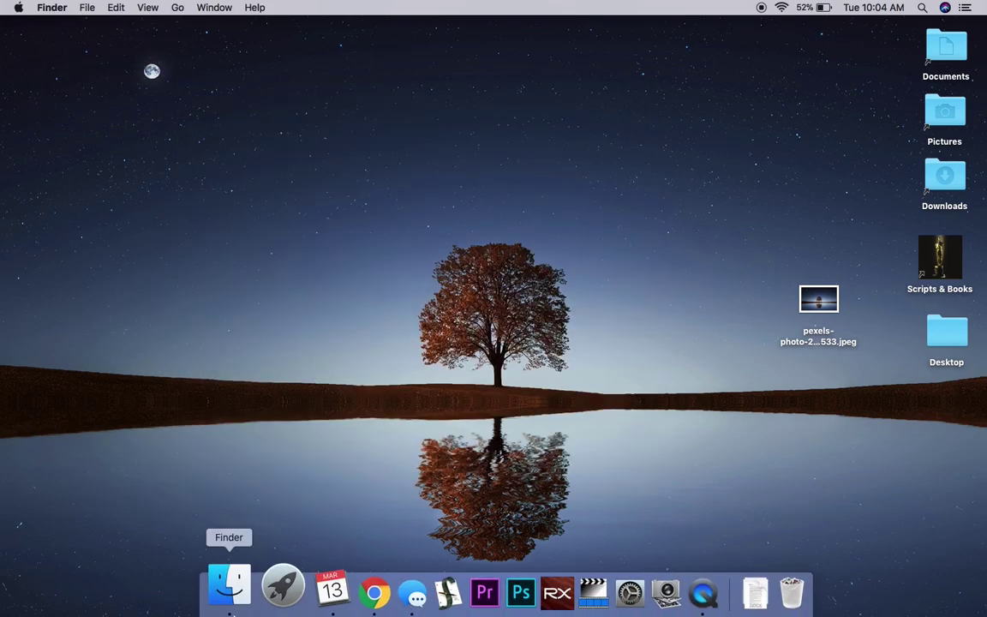
left_click(230, 588)
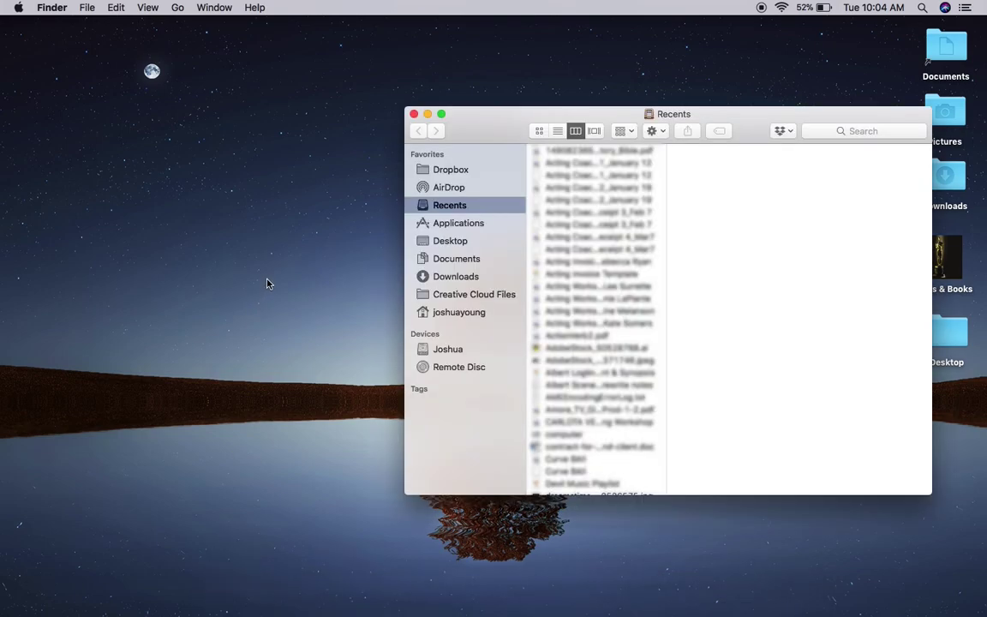
left_click(458, 225)
left_click_drag(499, 124, 286, 97)
Step: Launch System Preferences from the Applications folder and open its Desktop & Screen Saver settings
scroll(394, 293, "down", 5)
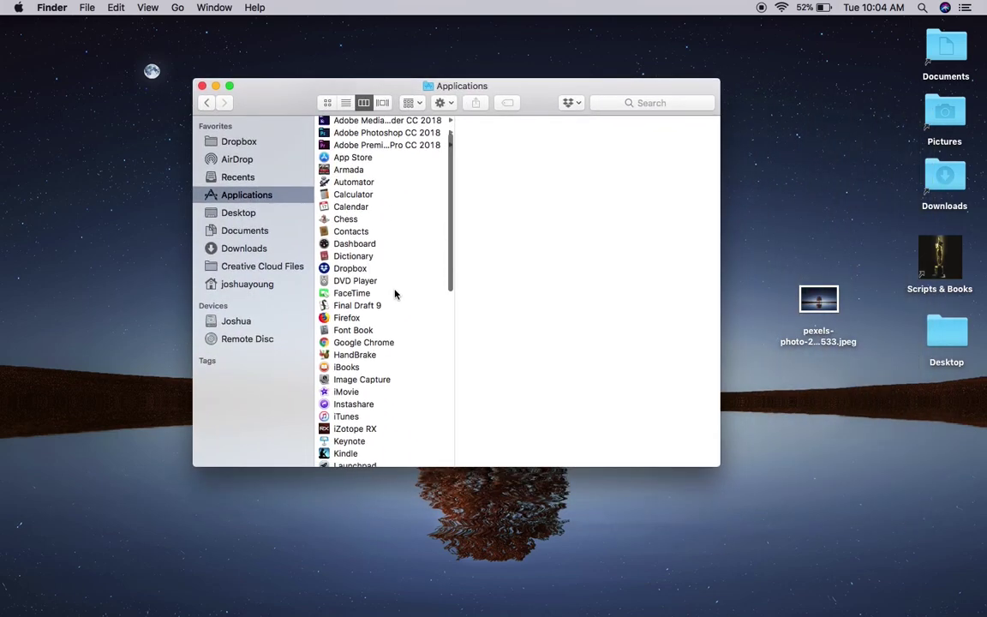
scroll(394, 294, "down", 9)
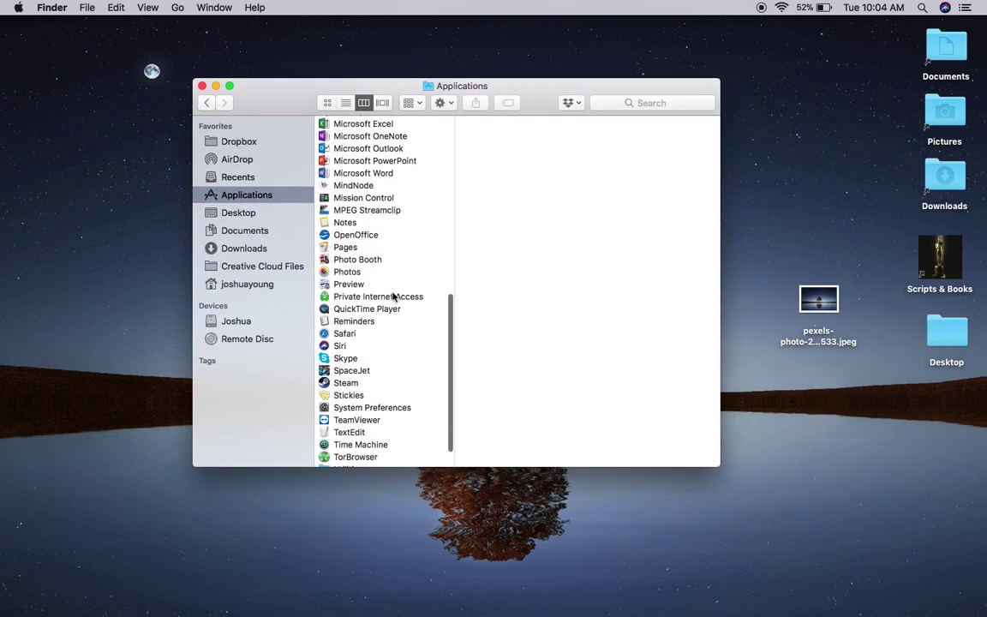
left_click(359, 409)
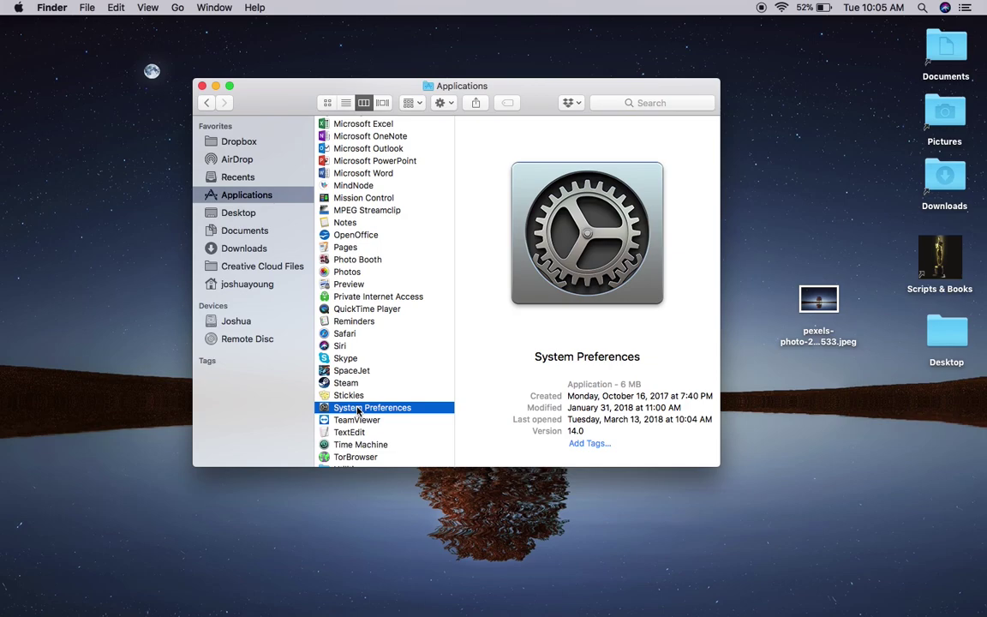
double_click(358, 409)
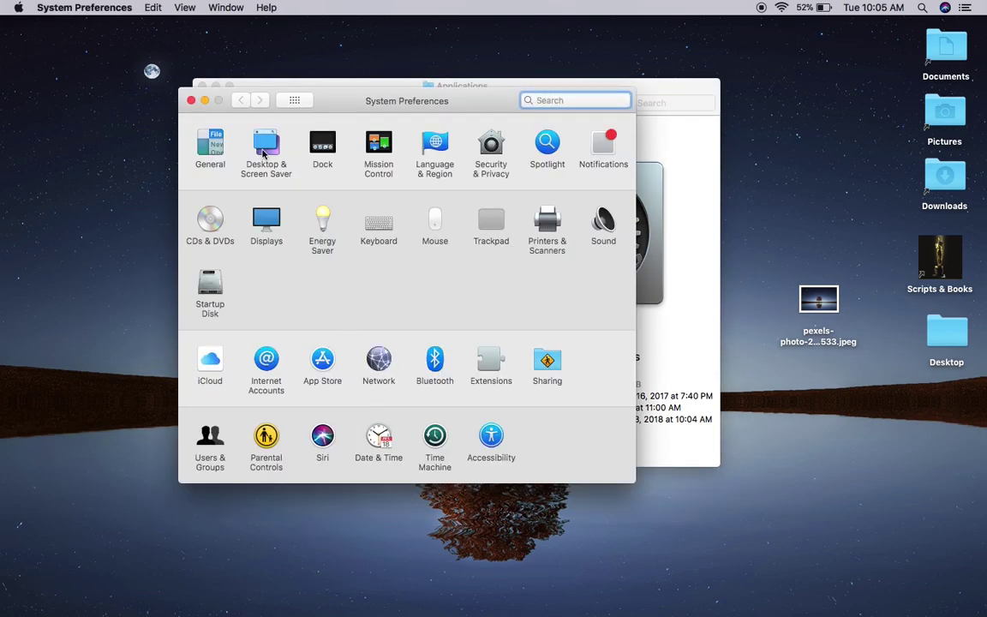
left_click(263, 150)
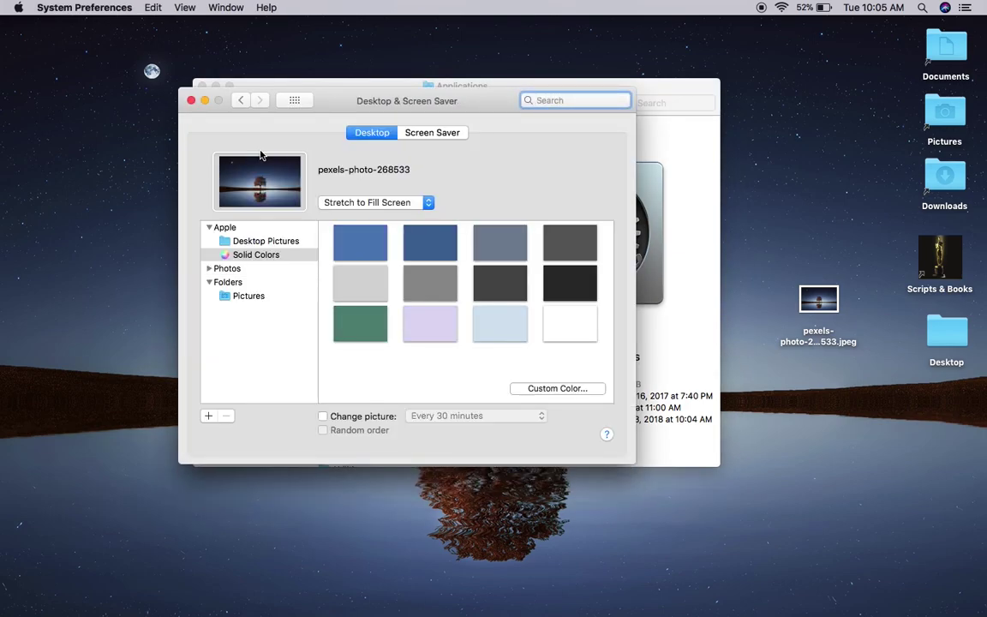
Step: Close System Preferences and the Finder window showing the Applications folder
left_click(84, 7)
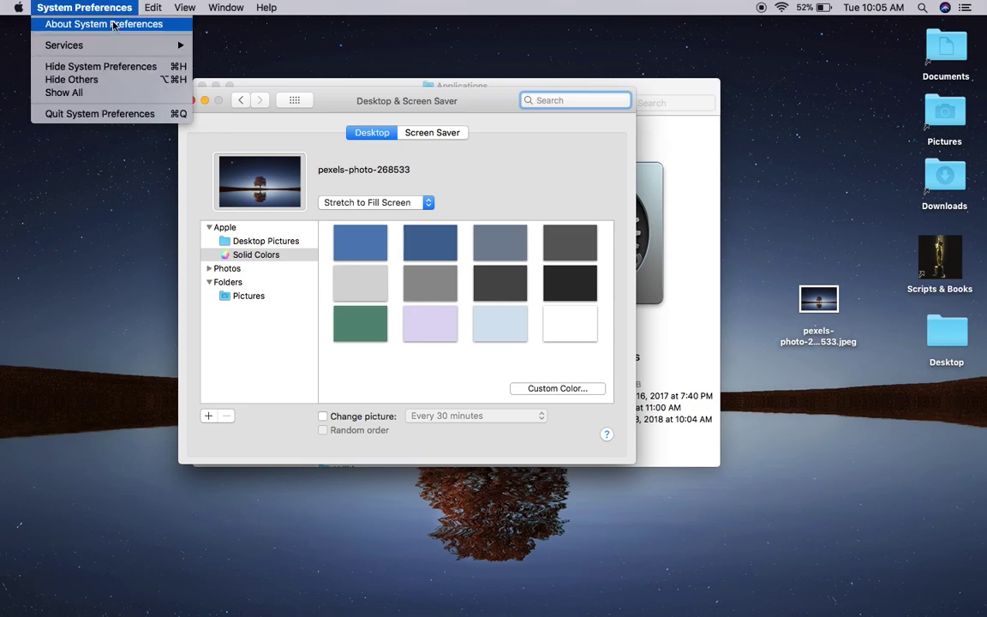
left_click(115, 105)
left_click(192, 100)
left_click(197, 85)
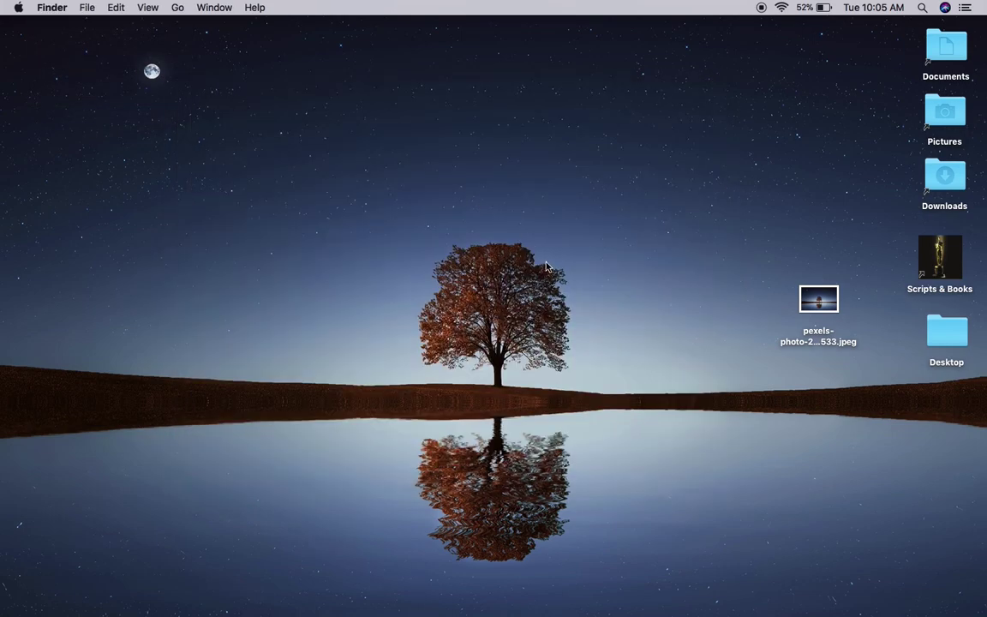
Step: Open the wallpaper settings directly from the empty desktop with Change Desktop Background, and quit System Preferences
right_click(457, 224)
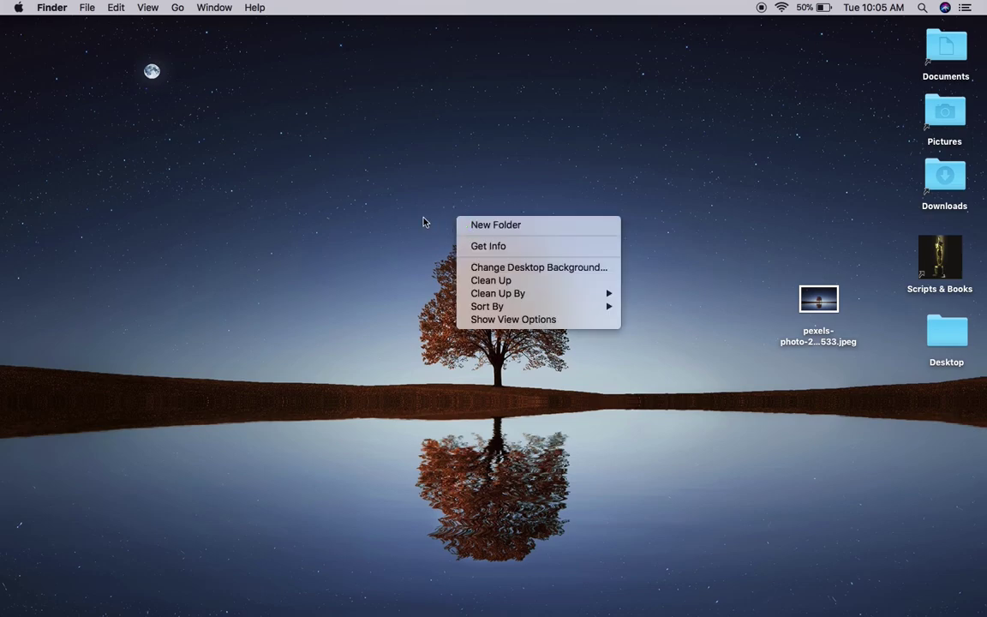
left_click(425, 221)
right_click(460, 244)
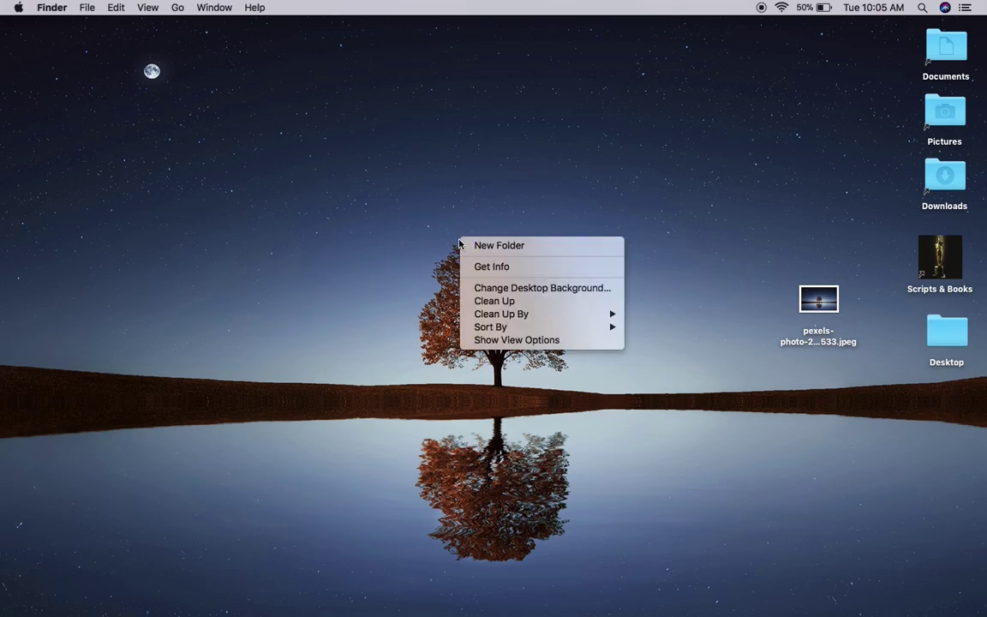
left_click(503, 288)
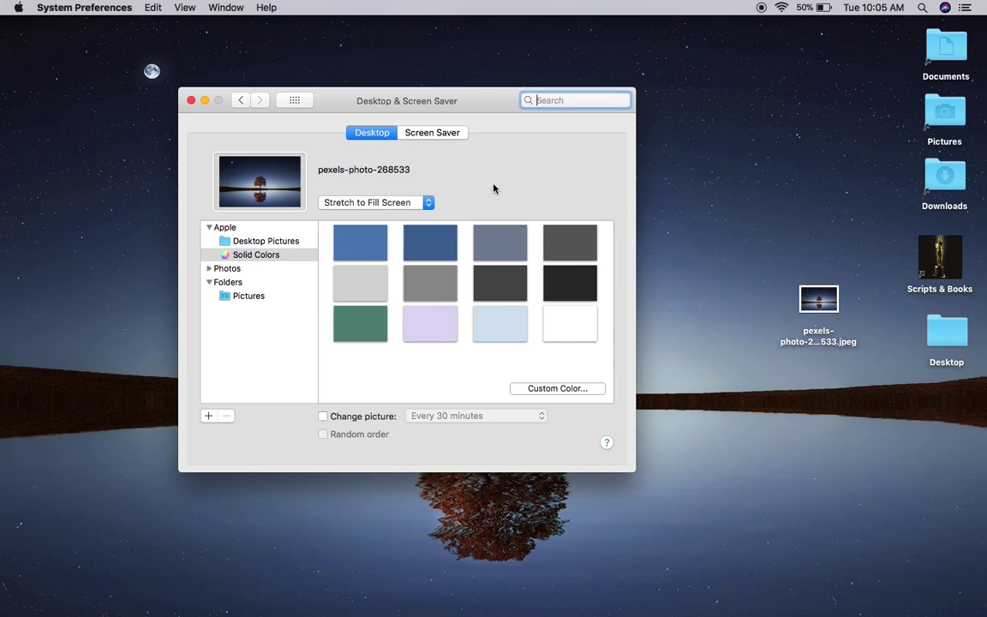
left_click(94, 8)
left_click(121, 114)
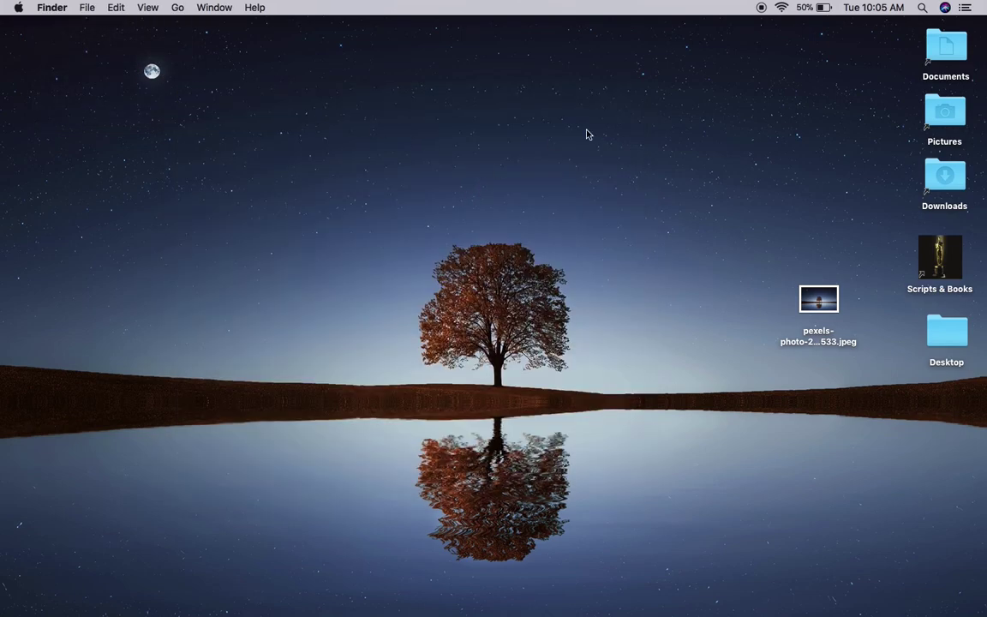